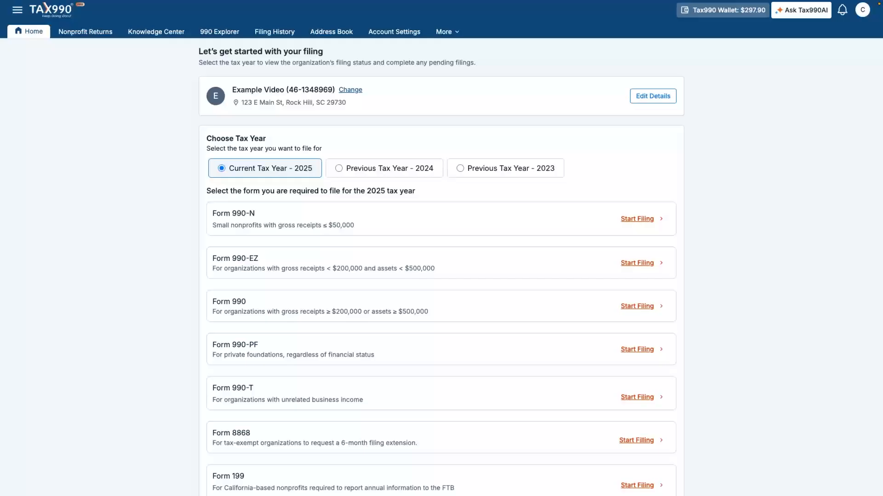
- Confirm 990-EZ eligibility and start an interview-based Form 990-EZ for 2025
left_click(639, 263)
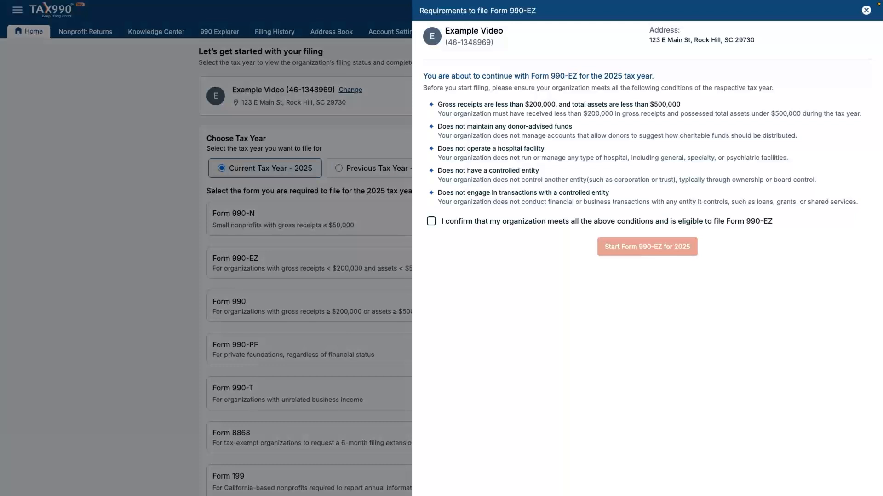
left_click(432, 221)
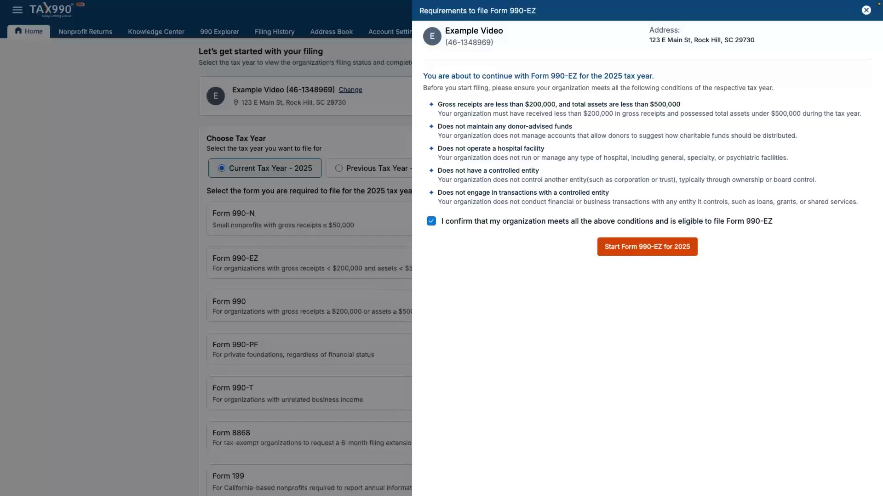
left_click(647, 247)
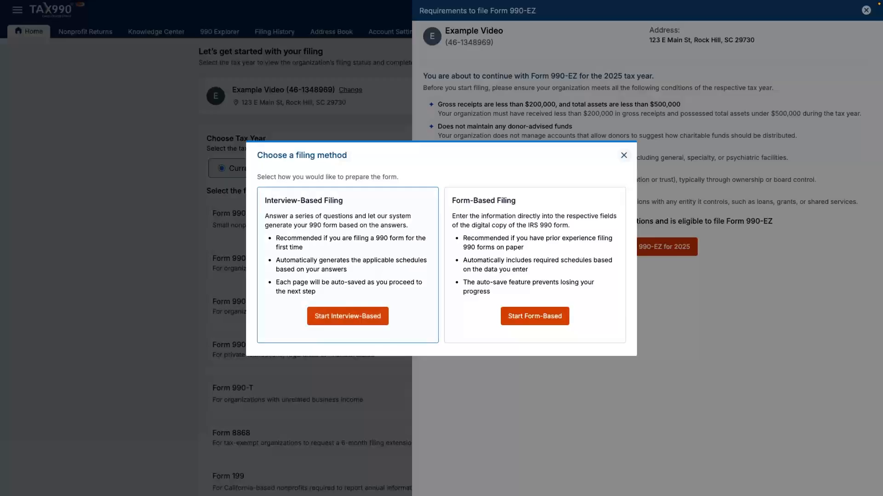
left_click(347, 316)
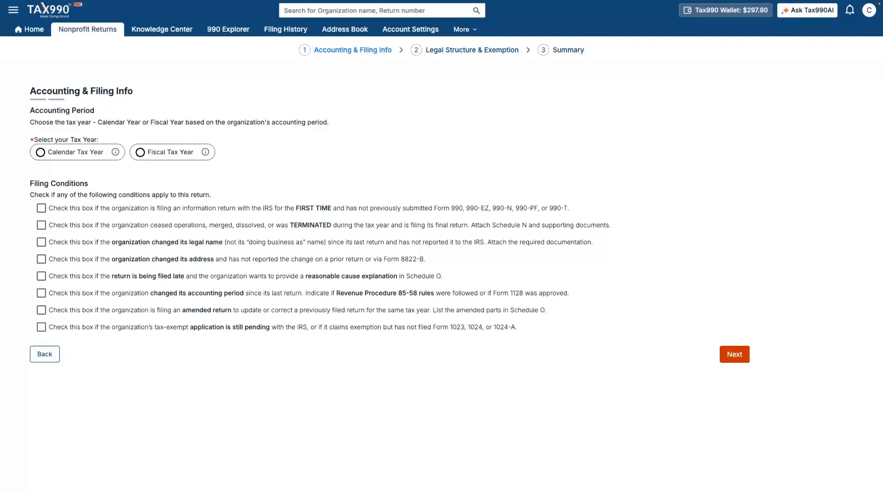
- Choose a calendar tax year (01/01/2025–12/31/2025) and continue
left_click(41, 152)
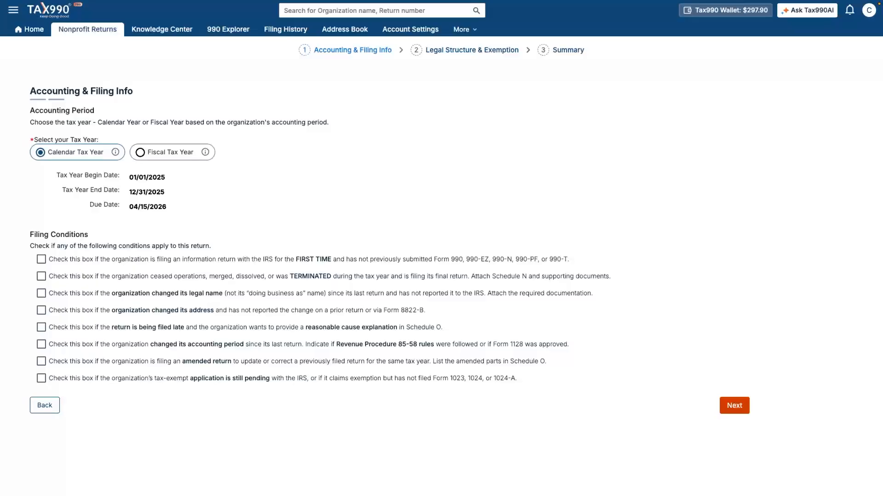
left_click(734, 406)
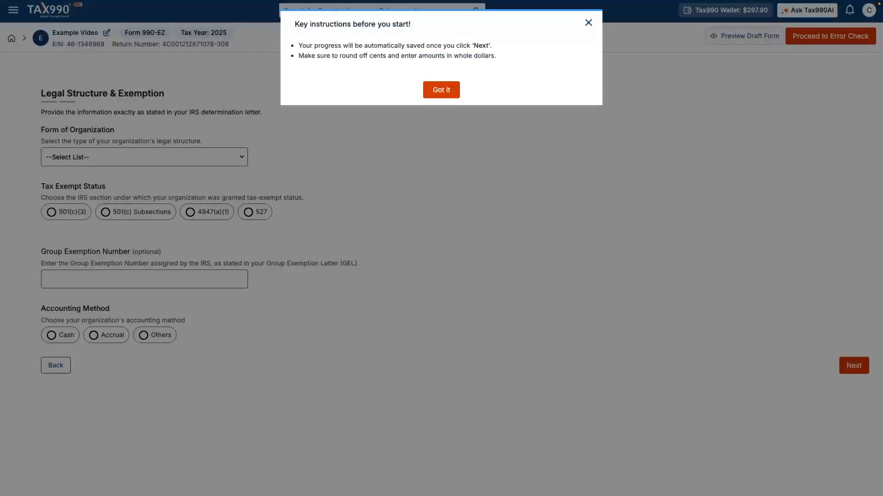
- Record the organization as a 501(c)(3) corporation, exempt since 2023, using cash accounting
left_click(441, 90)
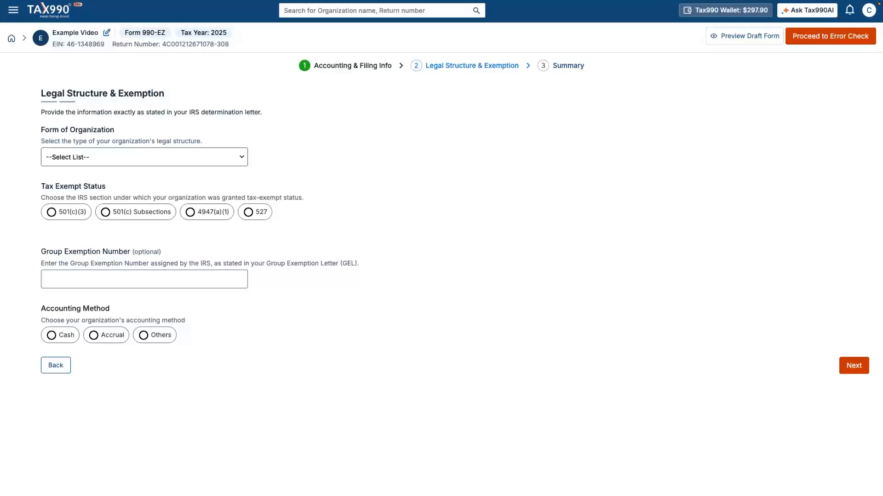
left_click(144, 156)
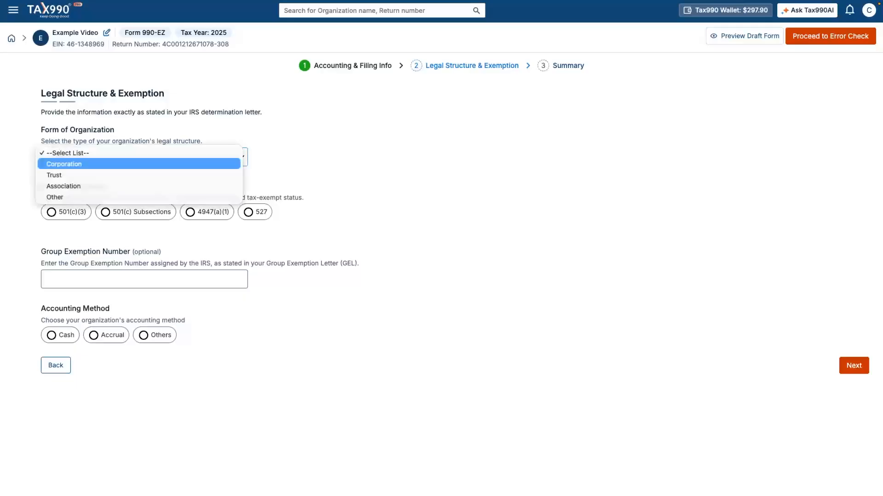
left_click(138, 164)
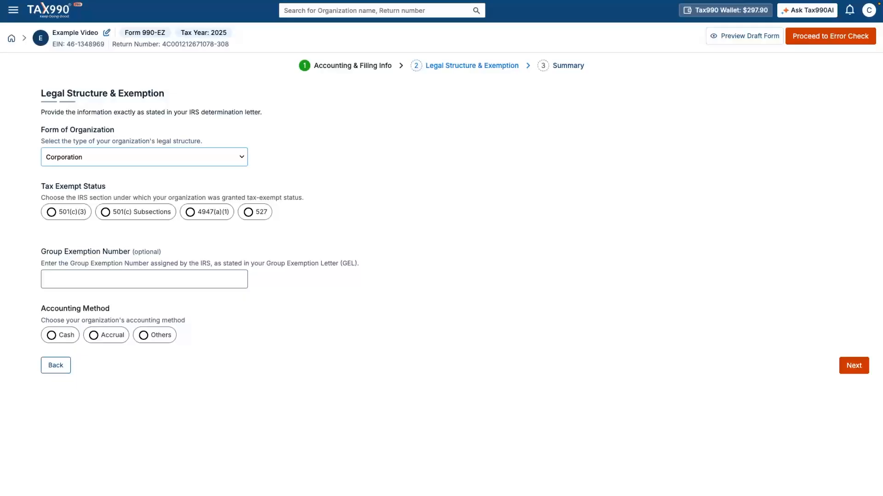
left_click(51, 211)
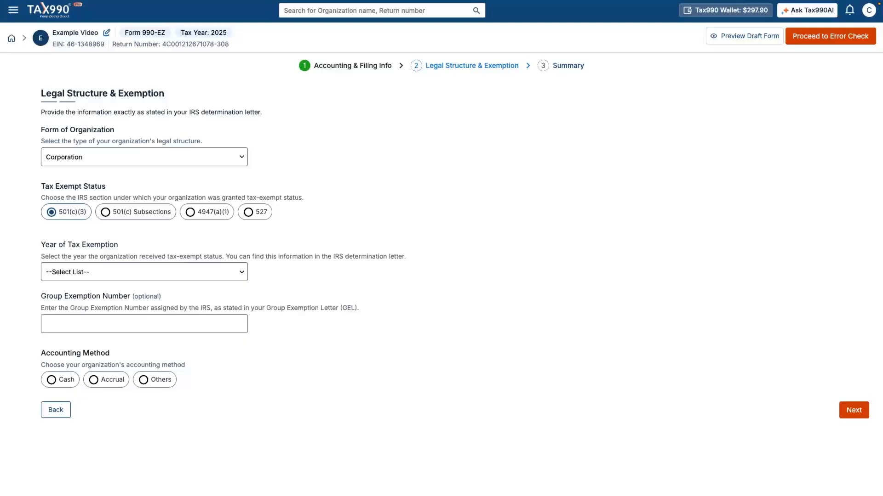
left_click(144, 272)
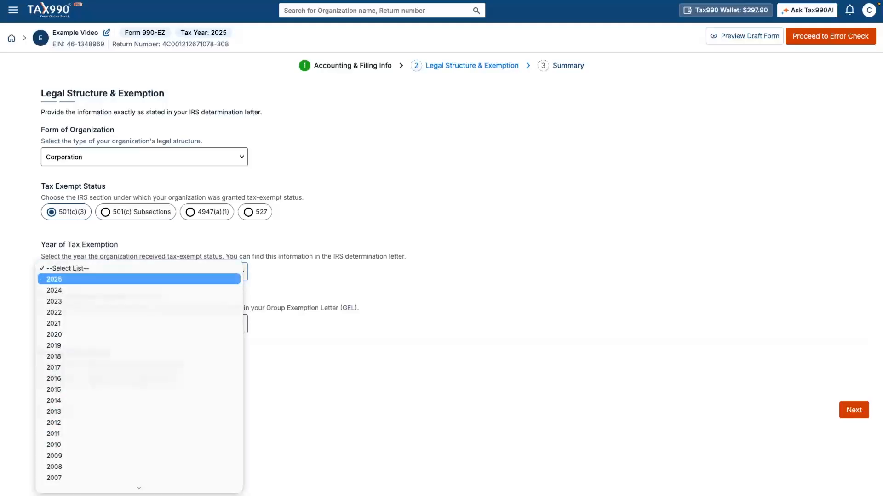
left_click(139, 302)
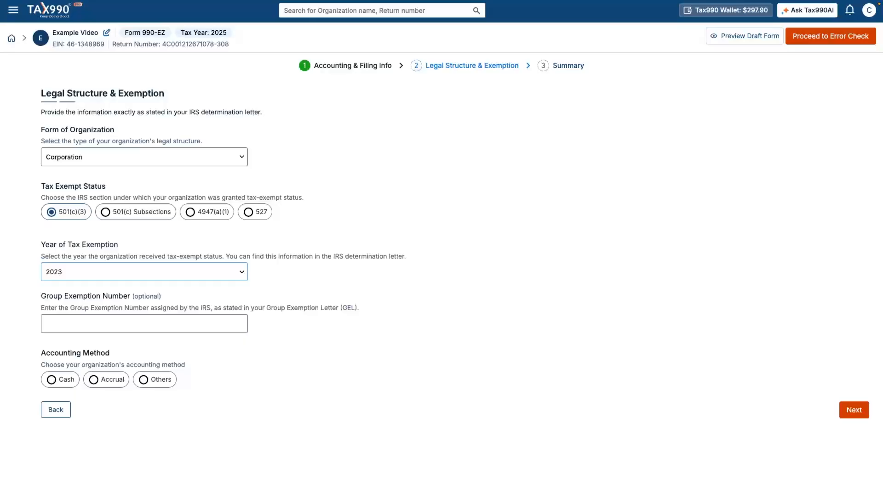
left_click(52, 380)
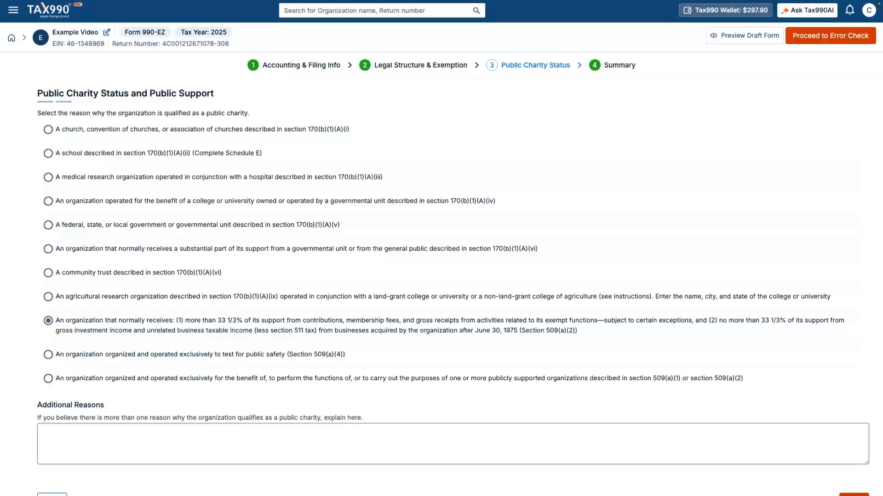
- Save the 509(a)(2) public charity status and continue to the federal filing sections
scroll(441, 257, "down", 1)
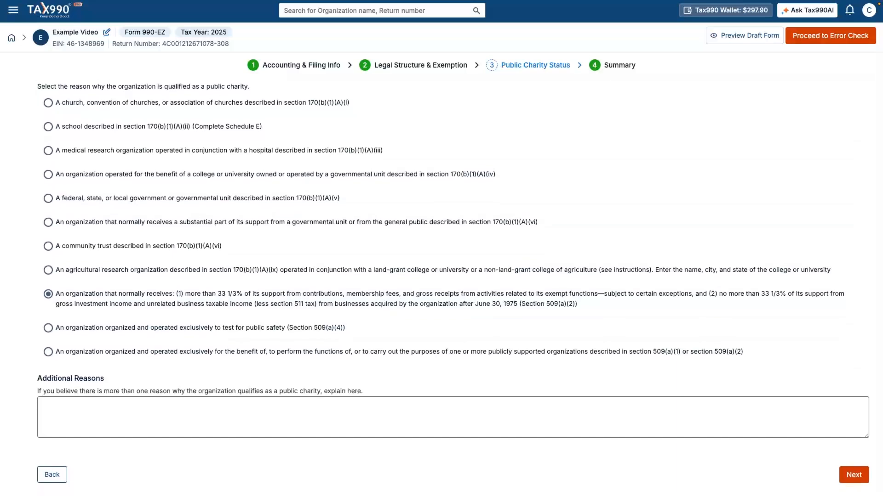
left_click(853, 475)
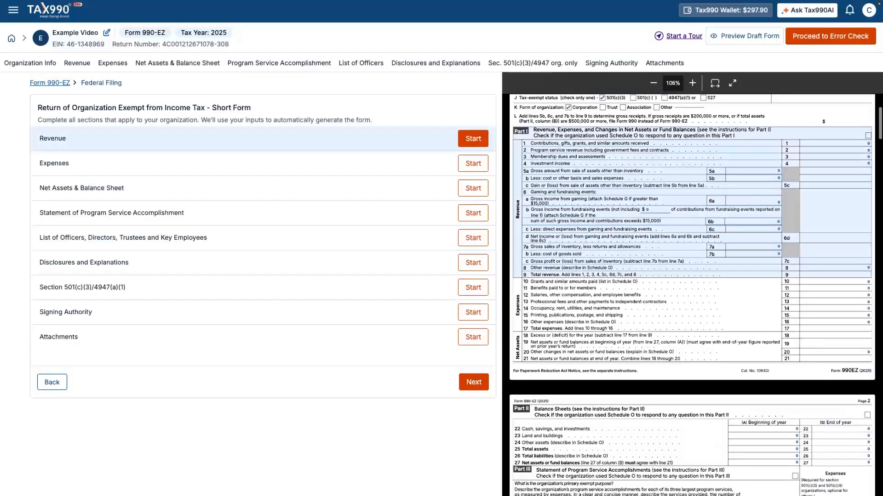
- Start the Revenue section and begin a Contributions from Fundraising Activities entry
left_click(473, 138)
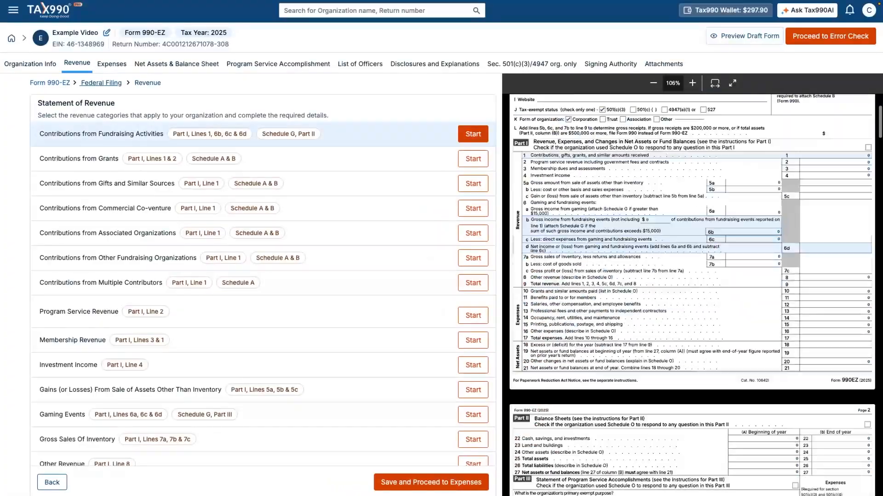
left_click(473, 135)
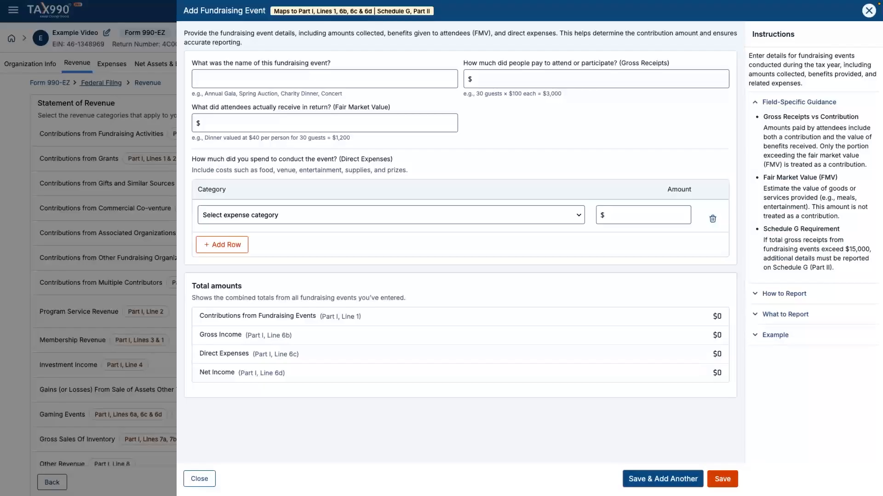
- Enter the Project Hope event with $20,000 gross receipts and $10,000 fair market value
left_click(276, 79)
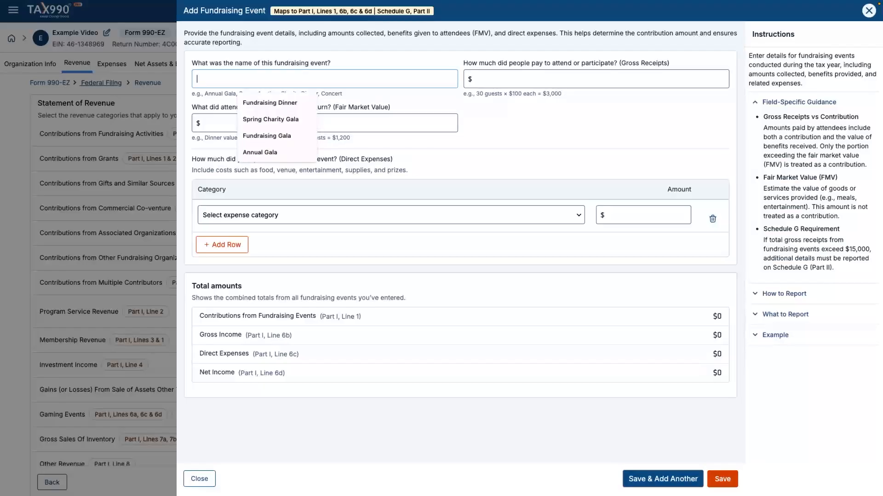
type("Project")
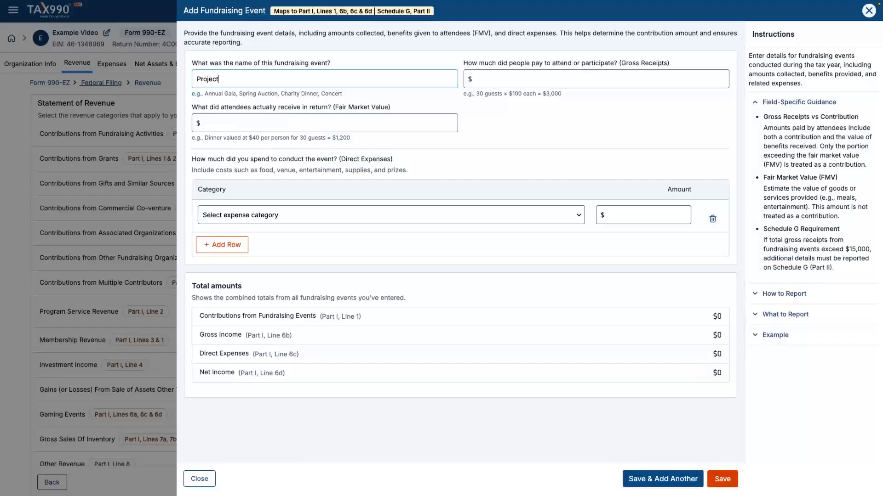
type(" Hope")
left_click(724, 79)
type("20000")
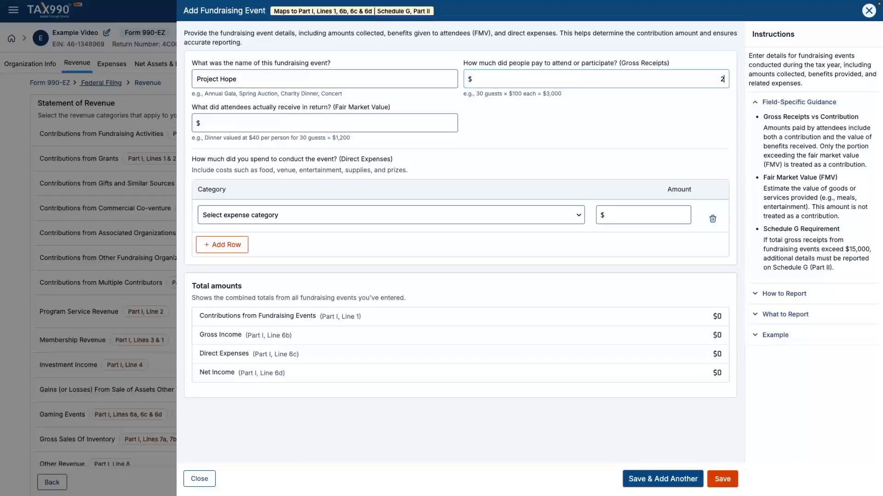
key("Tab")
type("10000")
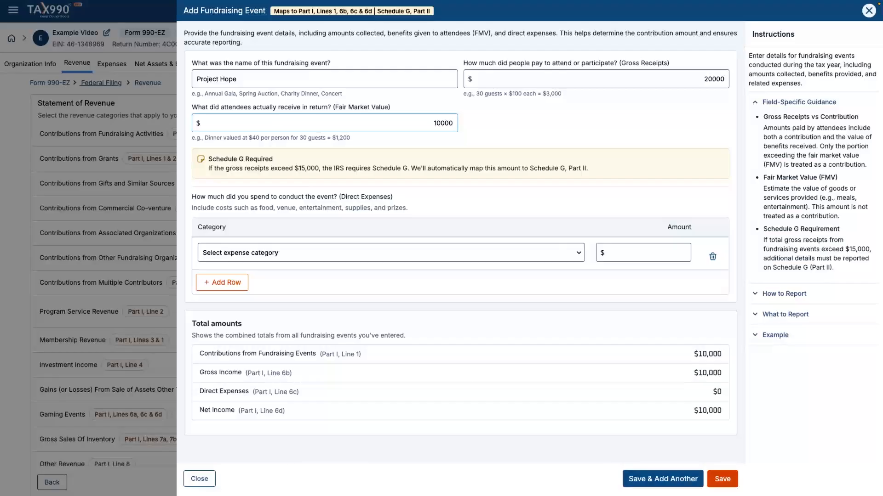
- Add $500 of Other Direct Expenses, then save and close the event
left_click(391, 255)
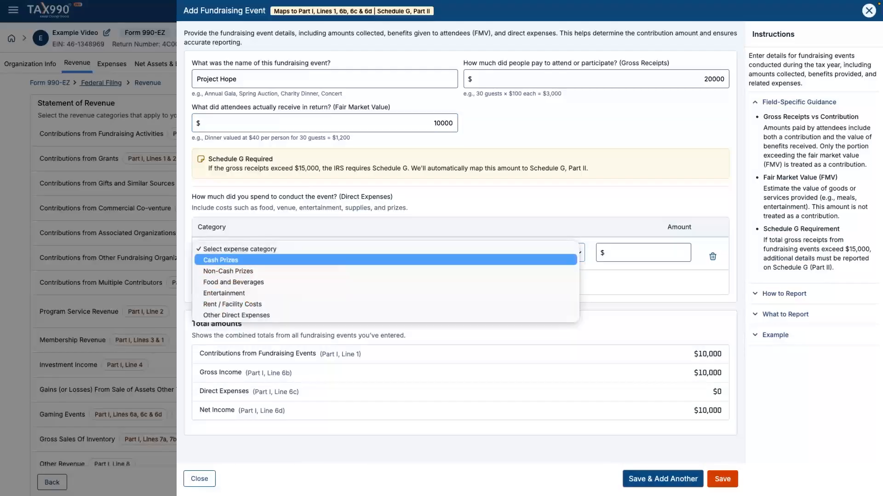
key("Down")
key("Down")
key("Down")
key("Down")
key("Down")
key("Return")
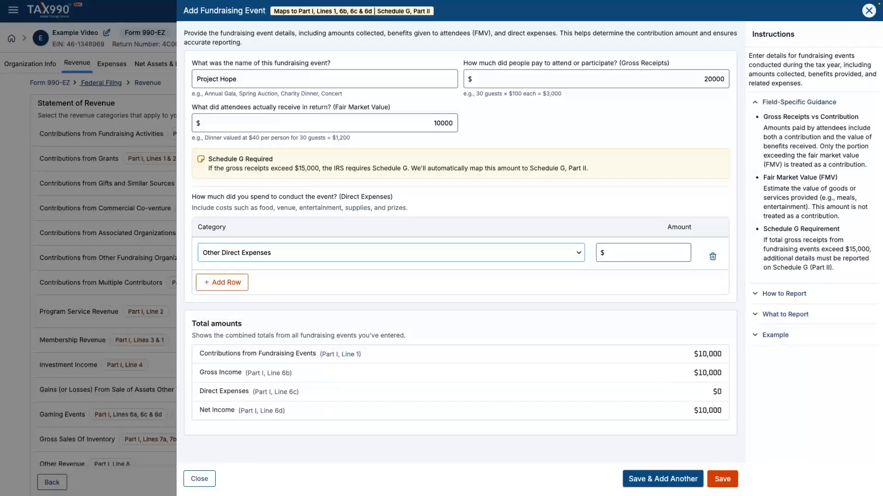
key("Tab")
type("500")
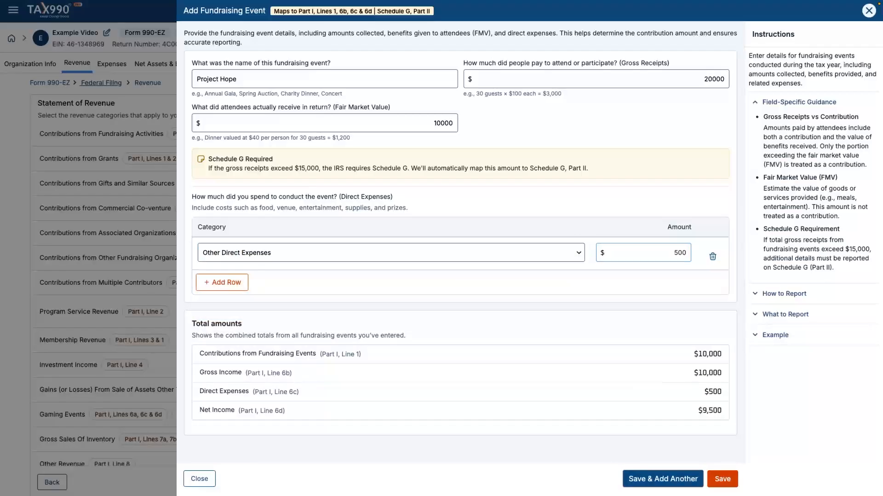
key("Tab")
left_click(723, 479)
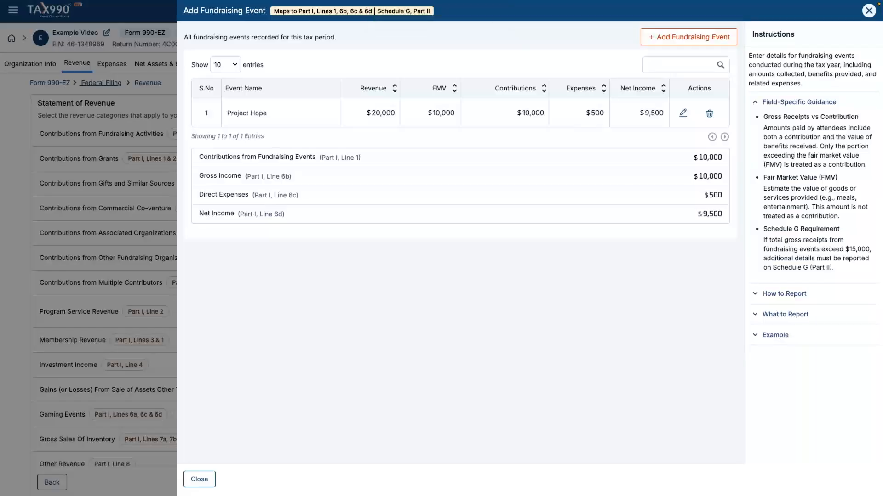
left_click(199, 479)
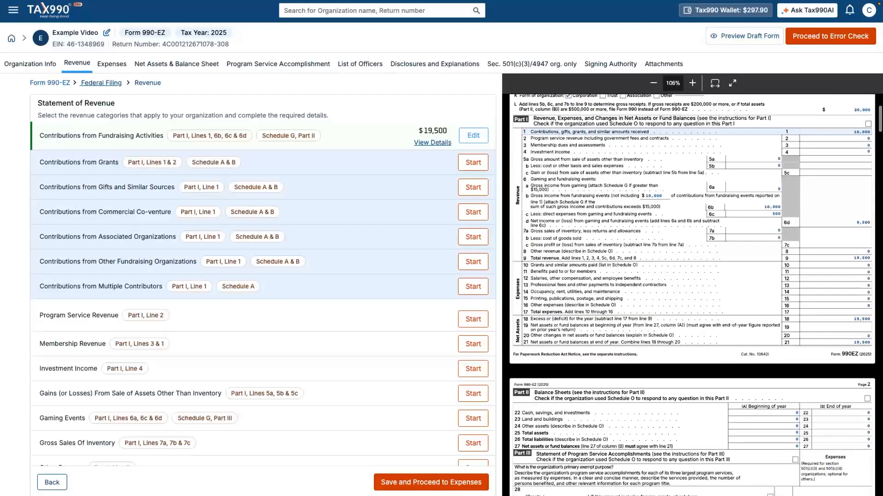
- Start a grant entry with the contributor's name, a $5,000 amount and street address
left_click(473, 163)
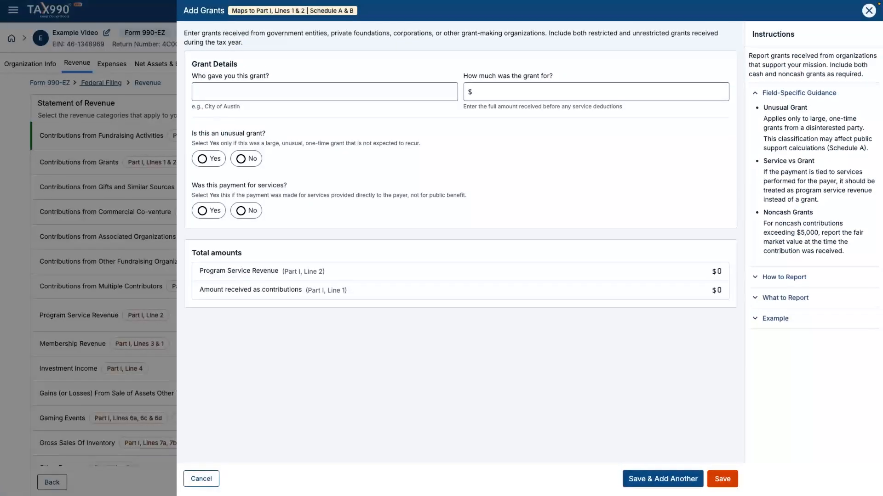
type("John Smith")
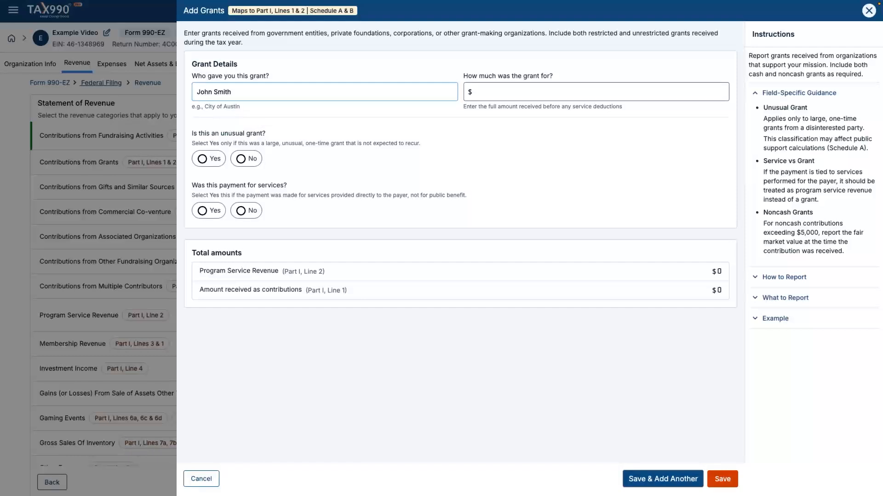
key("Tab")
type("5000")
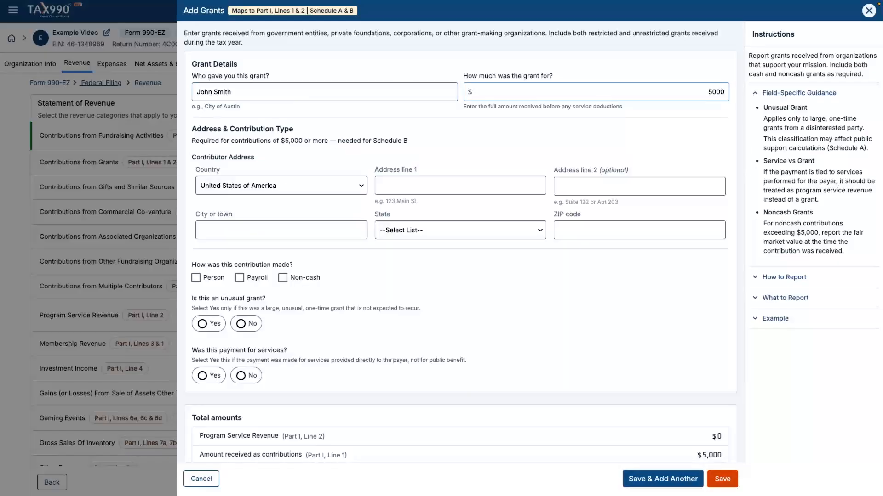
left_click(460, 186)
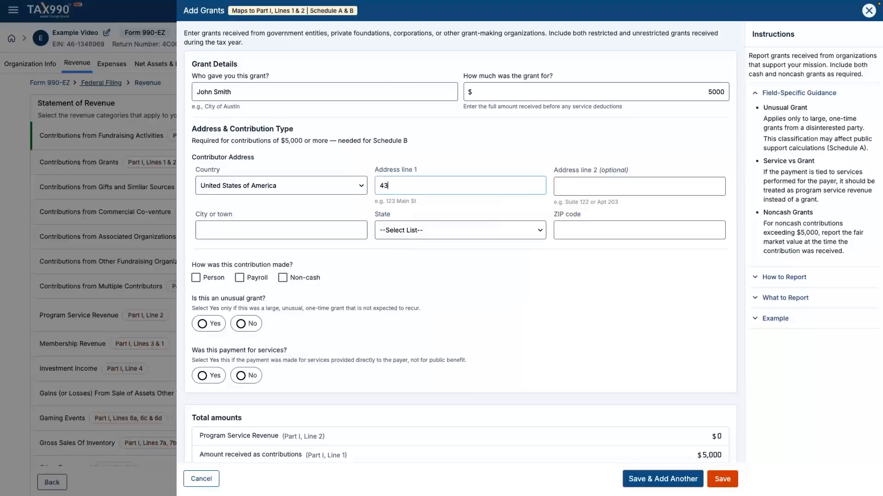
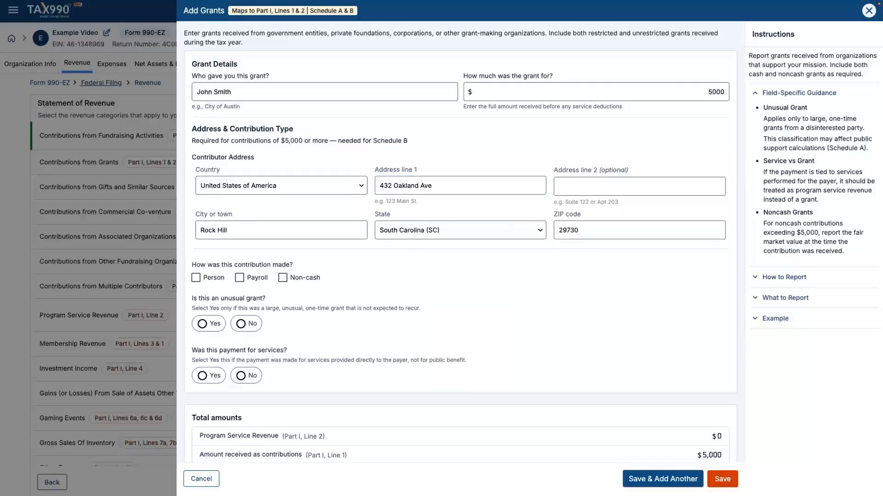
- Mark the contributor as a person, answer No to both questions, then save and close
left_click(196, 278)
left_click(241, 324)
left_click(241, 376)
scroll(464, 258, "down", 1)
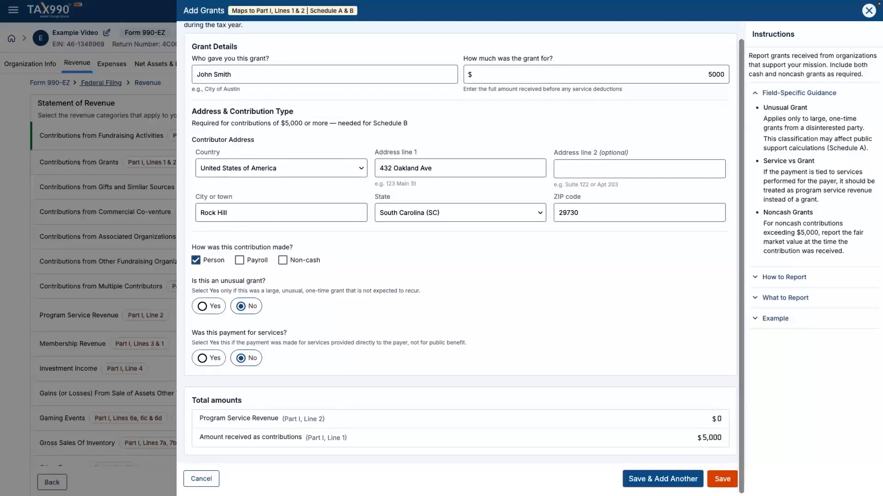
left_click(722, 479)
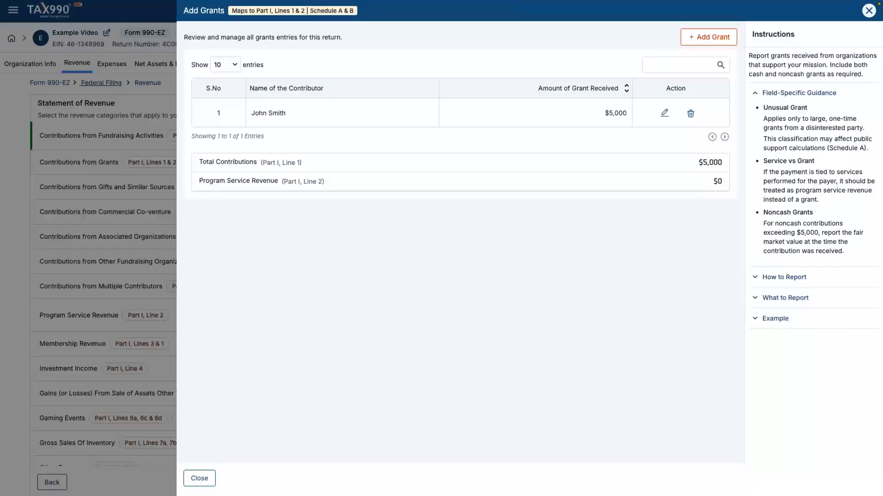
left_click(199, 479)
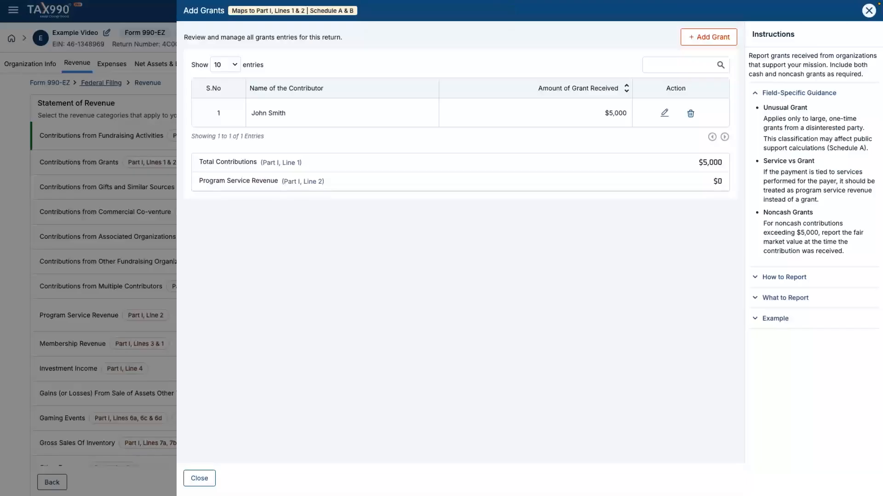
left_click(199, 478)
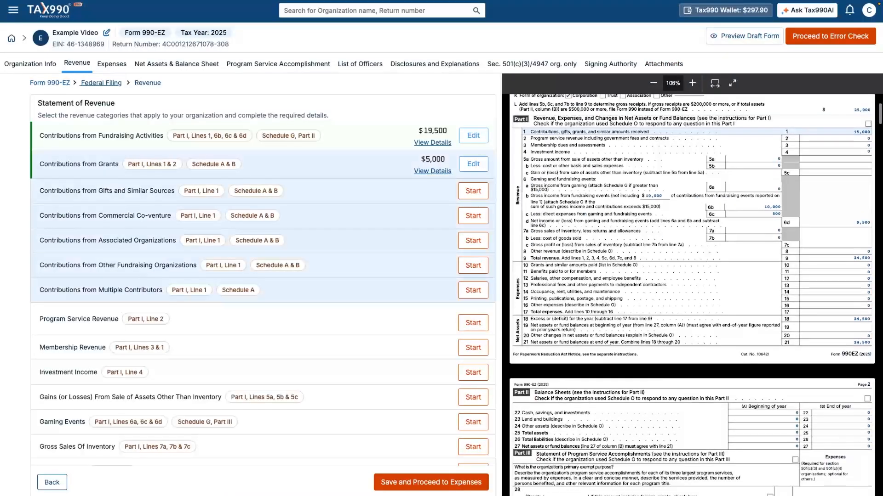
- Add a $4,000 gift from an individual contributor, marked not an unusual grant, and save it
left_click(473, 191)
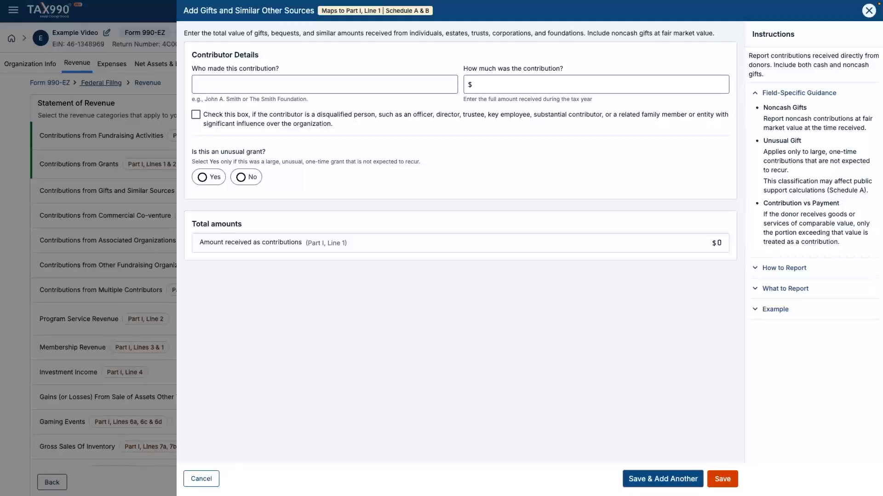
left_click(276, 84)
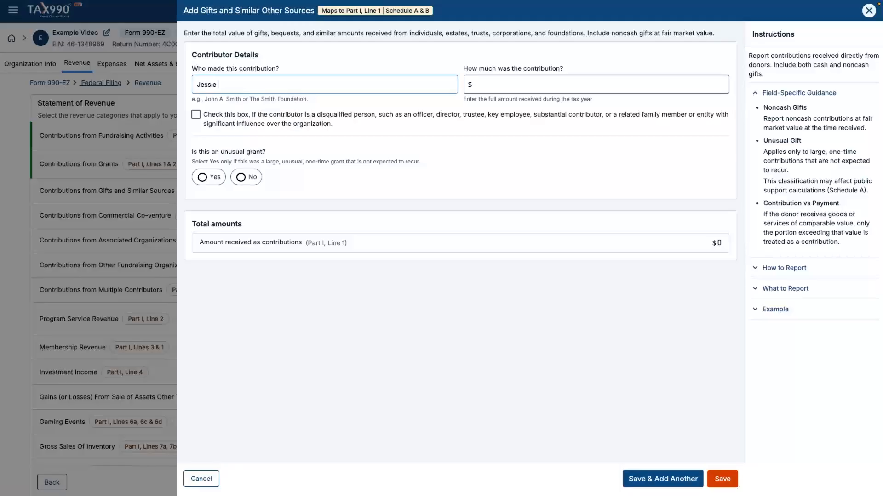
key("Tab")
type("4000")
key("Tab")
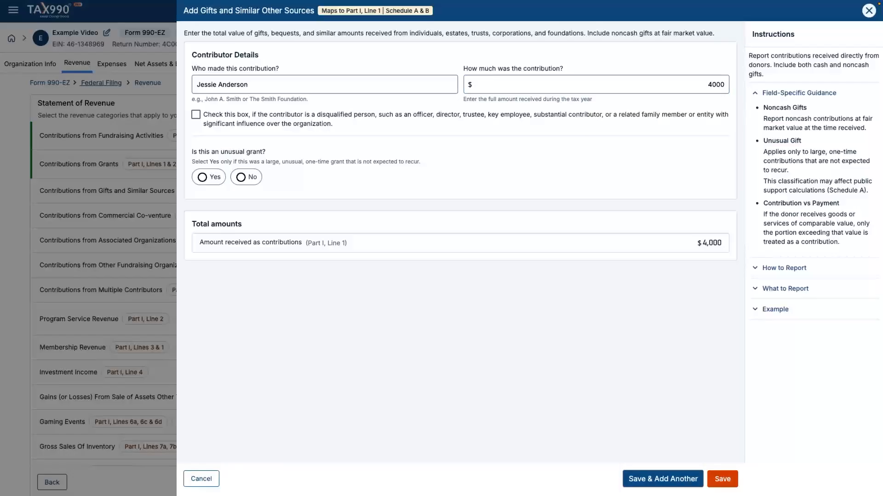
left_click(241, 177)
left_click(722, 479)
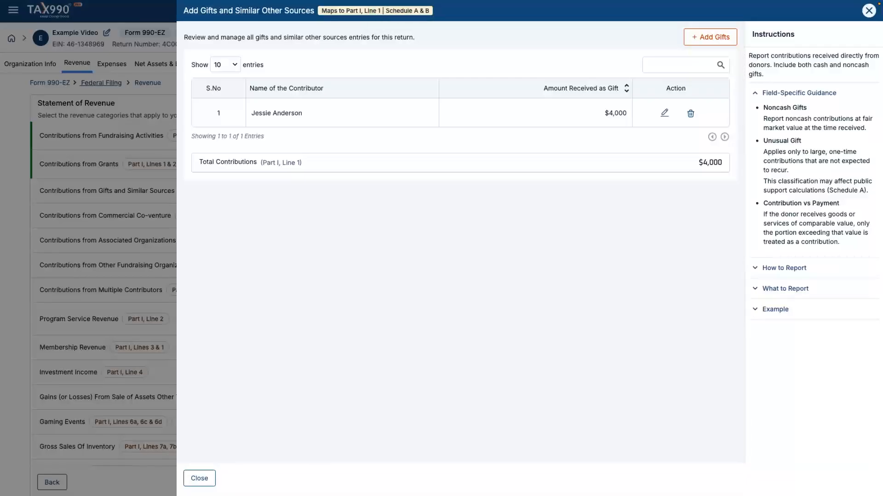
key("Escape")
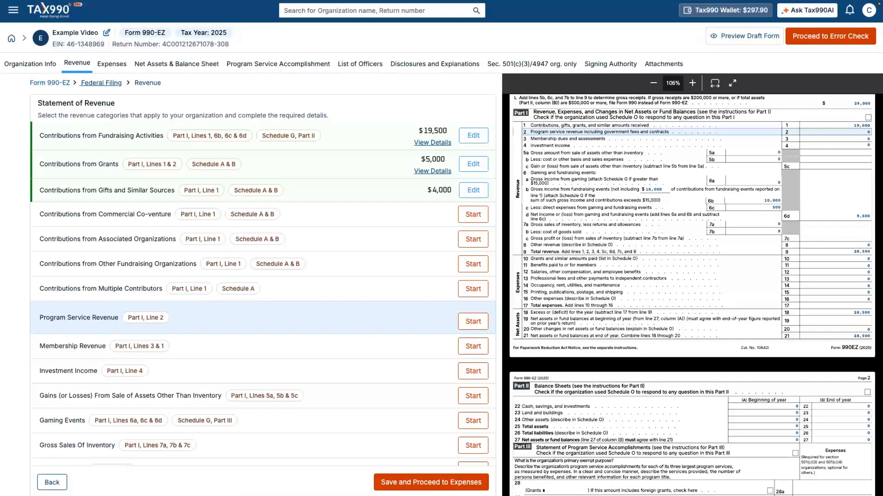
- Add Pathway Forward as a Main Program Service with $10,000 total revenue
left_click(473, 321)
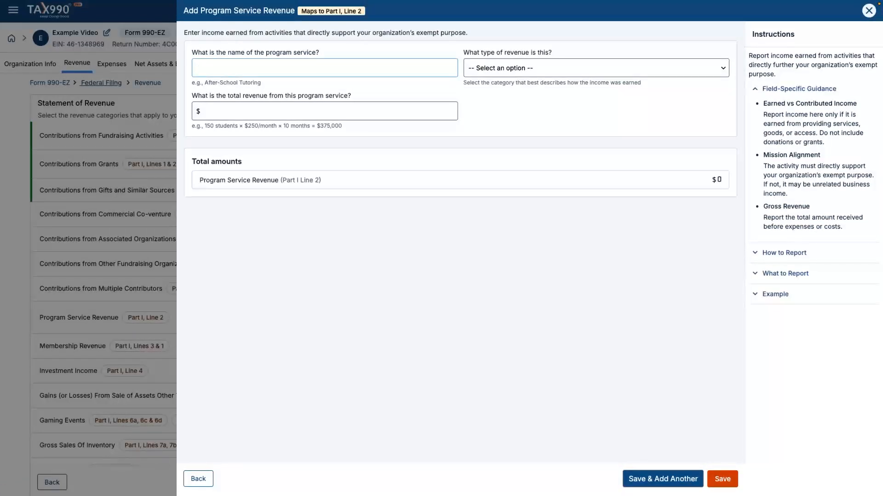
type("Pathway Forward")
left_click(596, 72)
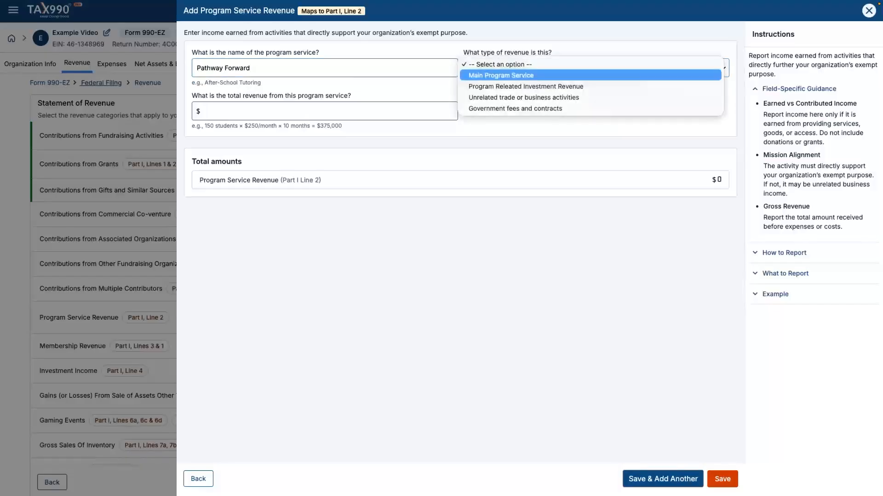
key("Return")
left_click(324, 111)
type("10000")
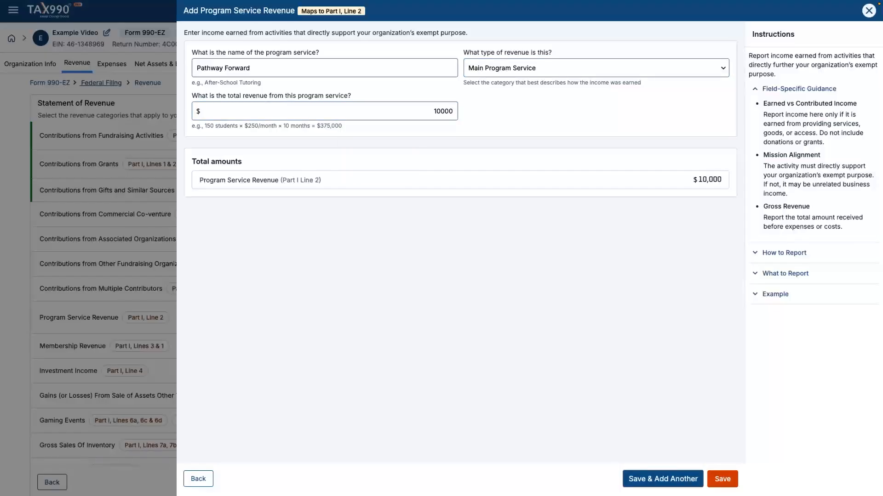
left_click(722, 479)
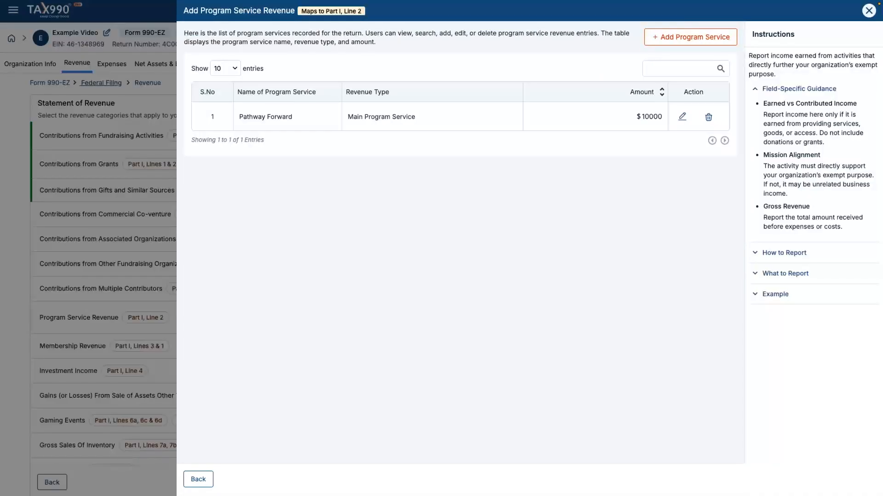
key("Escape")
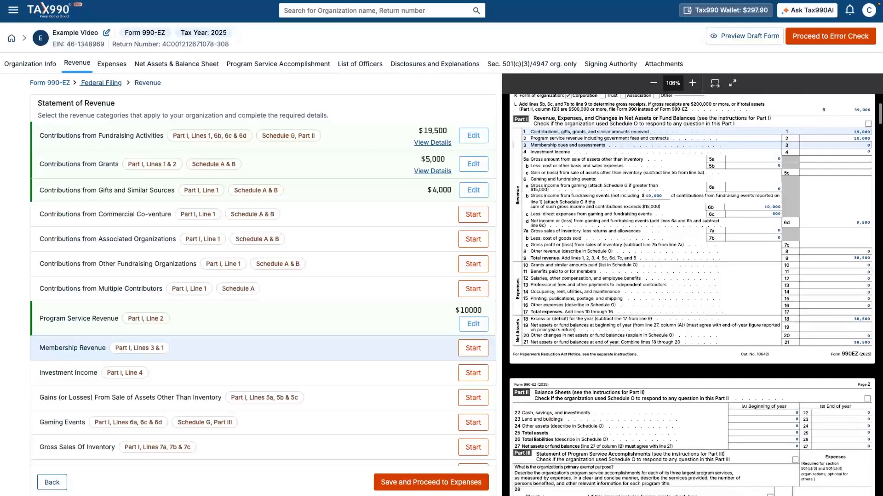
- Enter 'Membership' dues of $4,500 with member benefits worth $500, and save
left_click(473, 348)
left_click(197, 78)
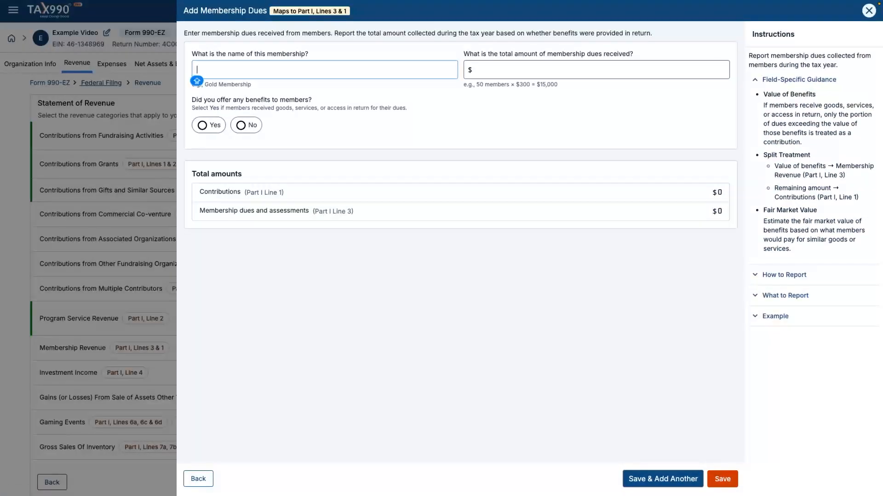
type("Member")
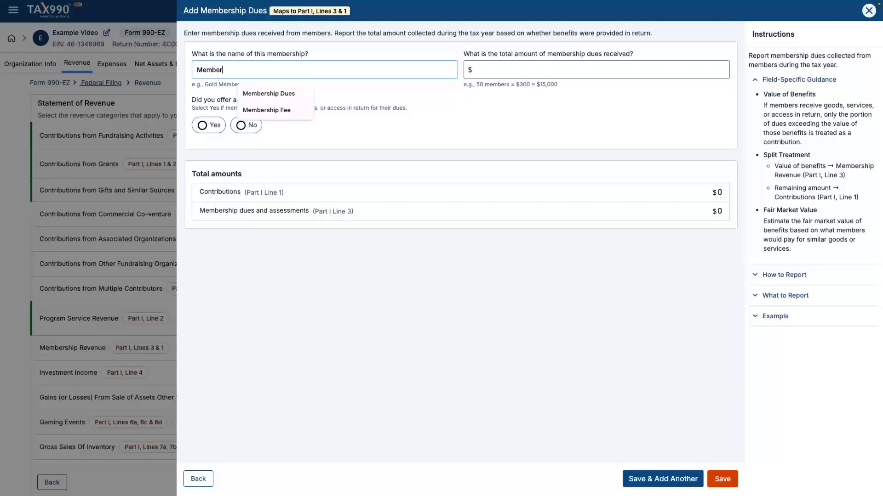
type("ship")
key("Tab")
type("4500")
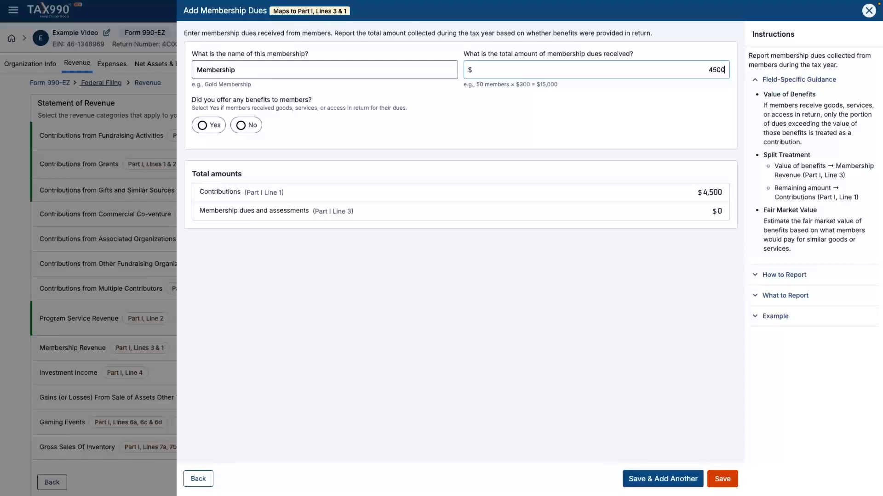
left_click(202, 125)
left_click(324, 170)
type("500")
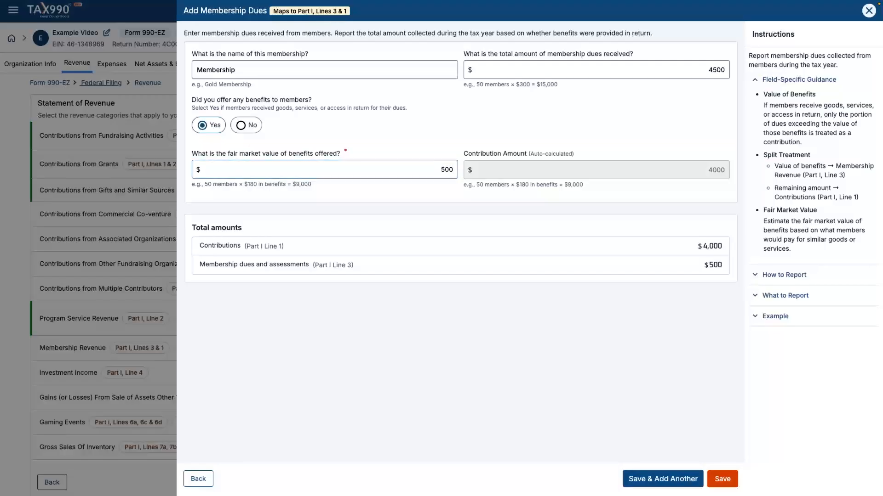
left_click(722, 479)
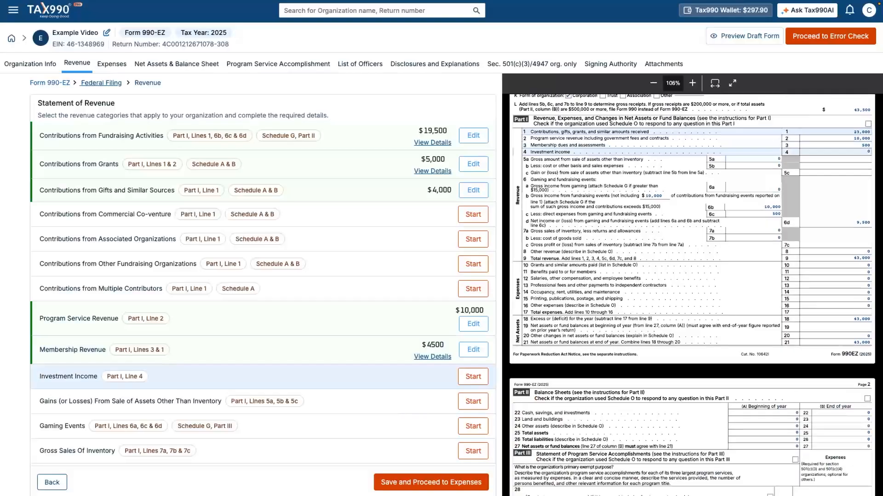
- Add a $1,200 Royalties entry under Investment Income and save it
left_click(474, 377)
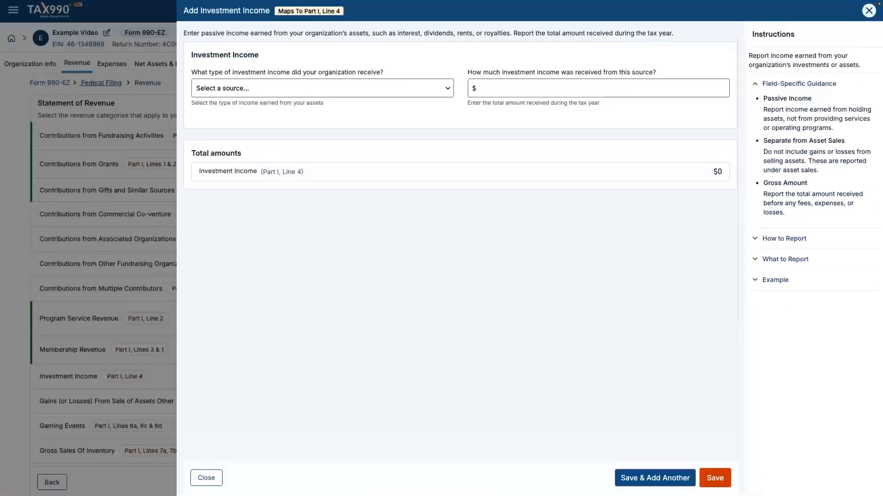
left_click(321, 88)
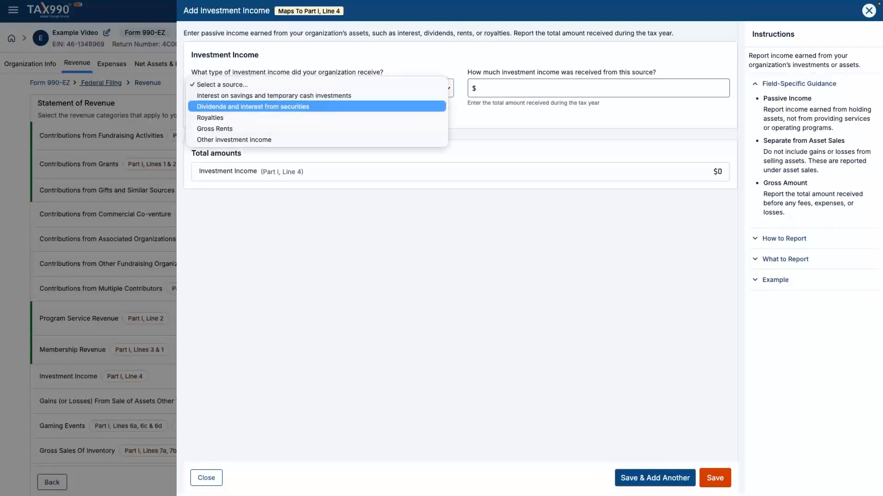
left_click(317, 117)
left_click(724, 87)
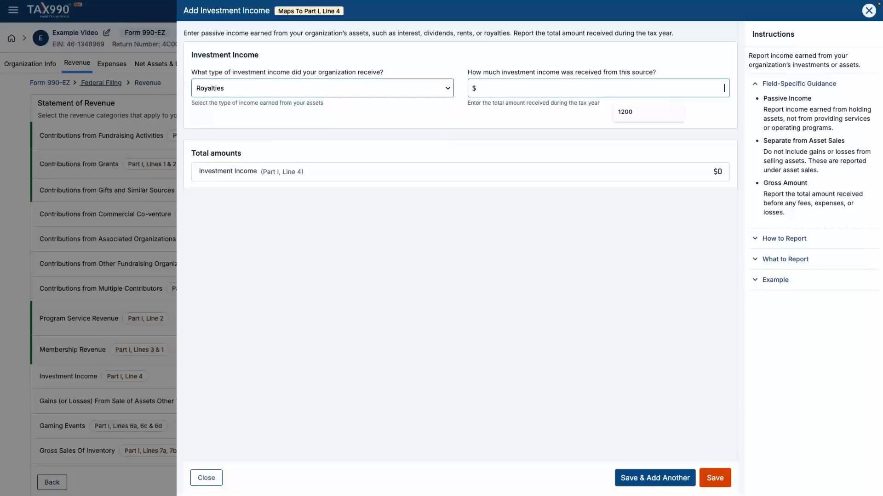
type("1200")
key("Tab")
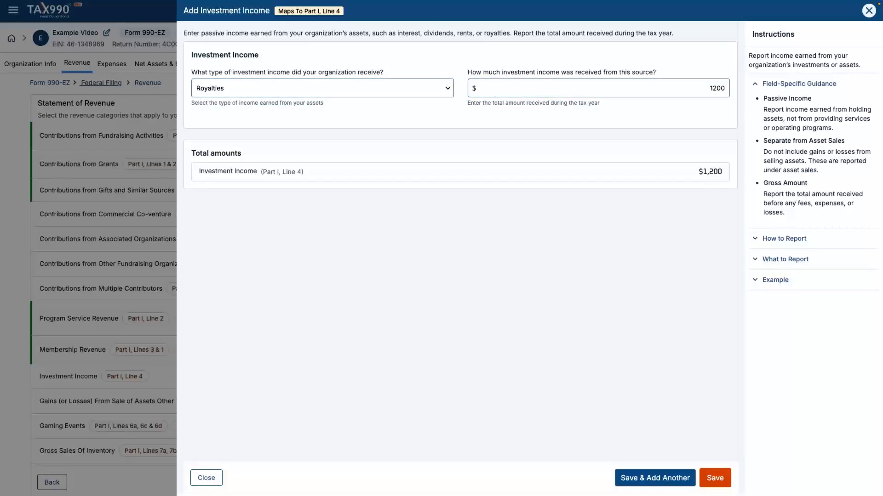
left_click(714, 478)
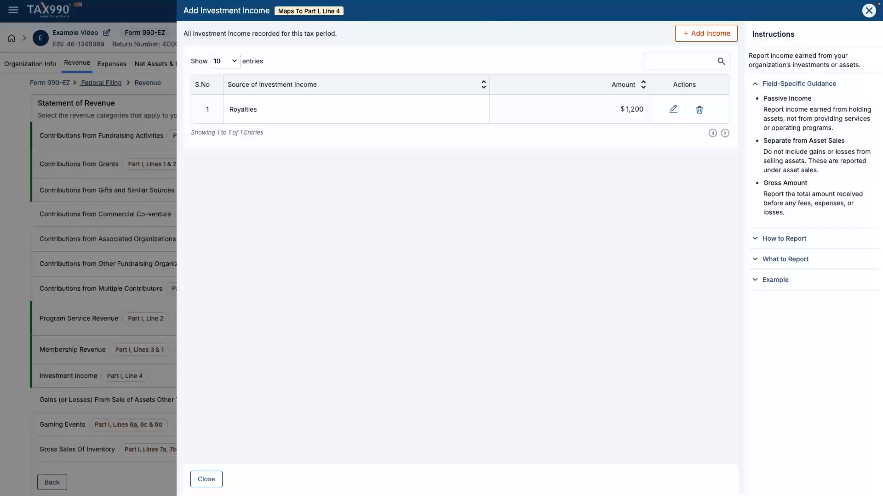
key("Escape")
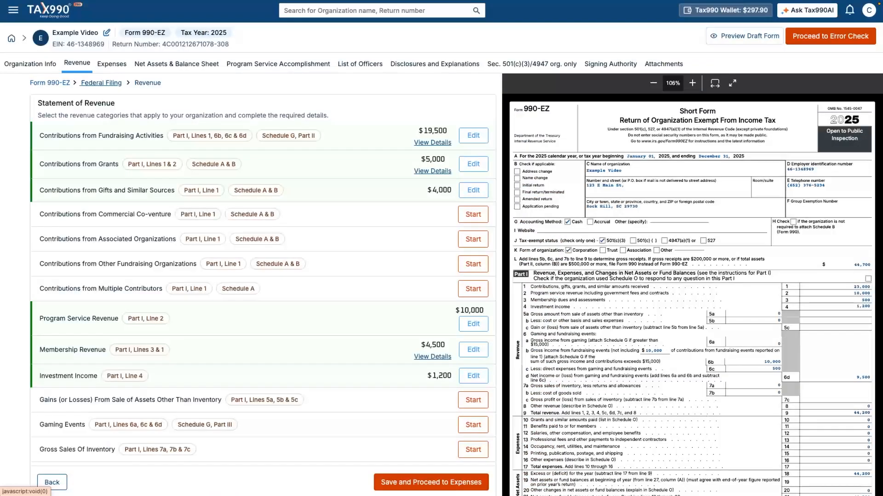
mouse_move(350, 400)
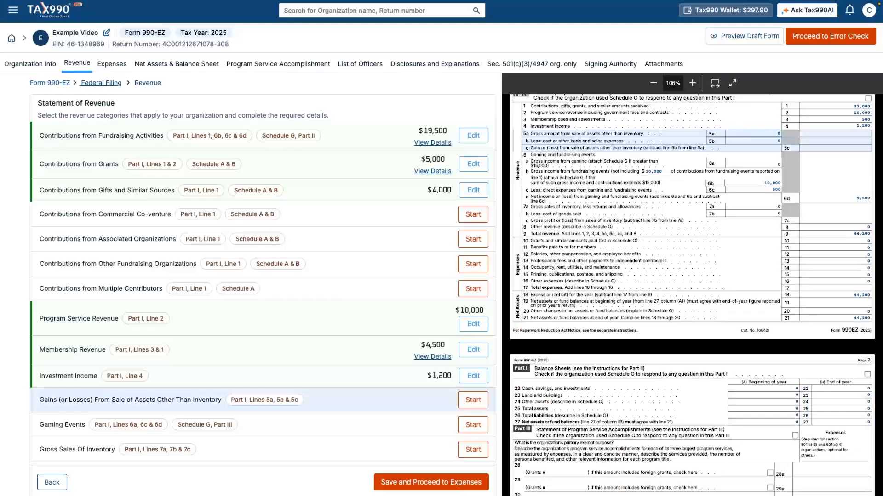
- Record the asset 'Testing' sold for $6,000 gross with a $500 cost basis
left_click(473, 400)
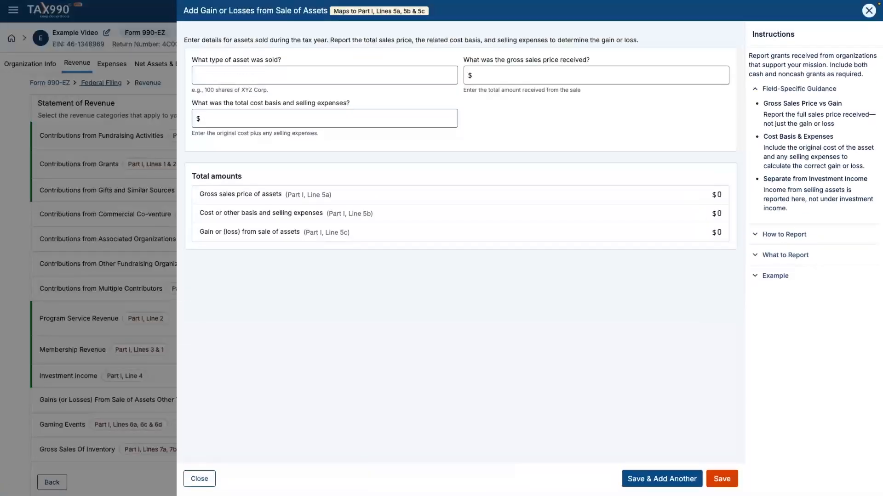
left_click(285, 75)
type("Testing")
key("Tab")
type("6000")
key("Tab")
type("500")
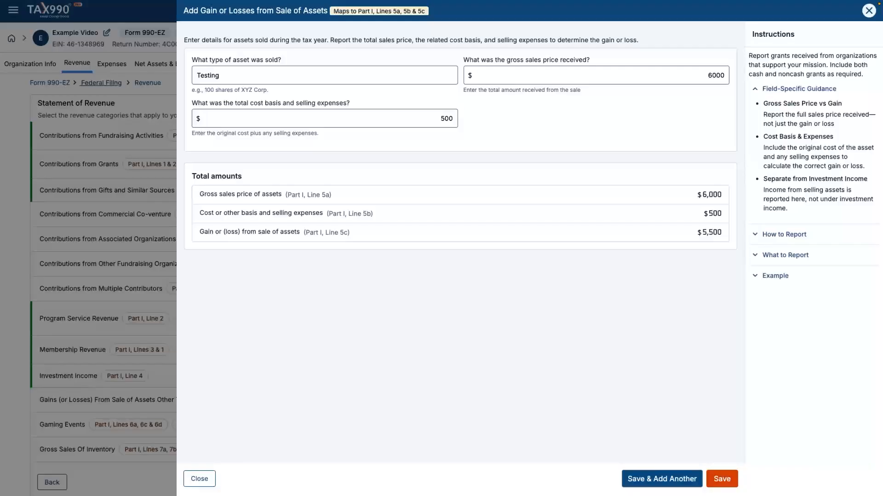
left_click(722, 479)
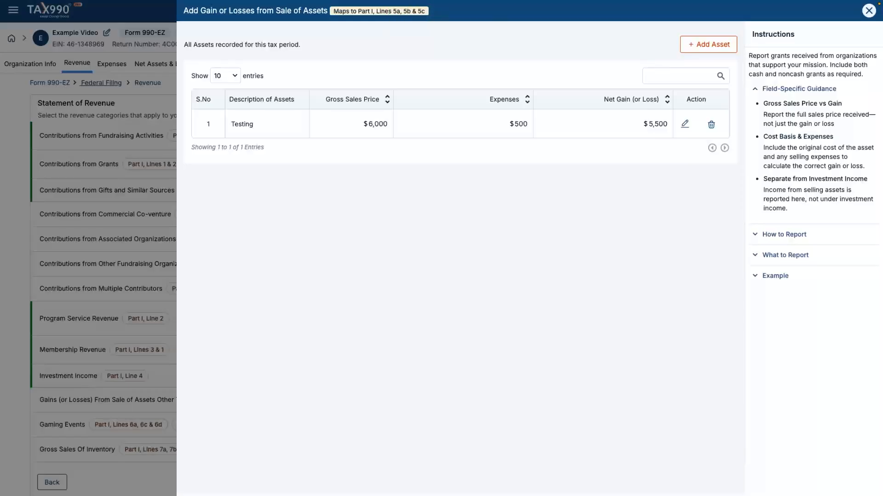
left_click(868, 11)
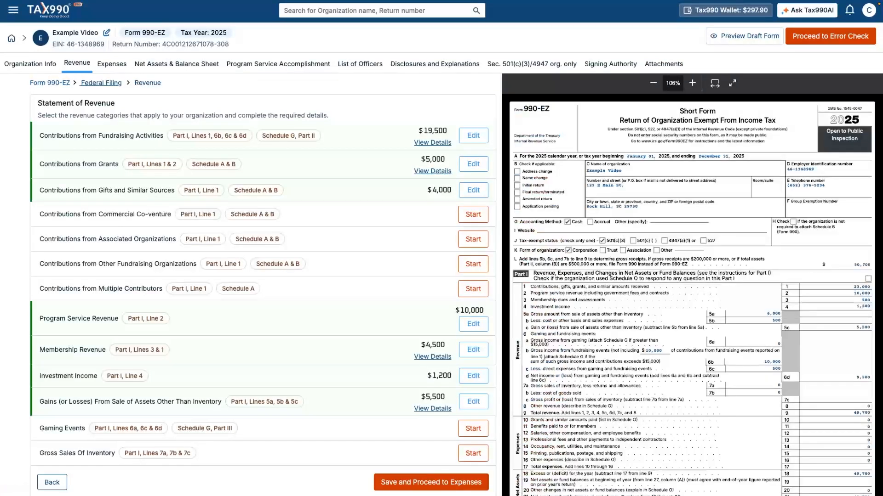
mouse_move(263, 428)
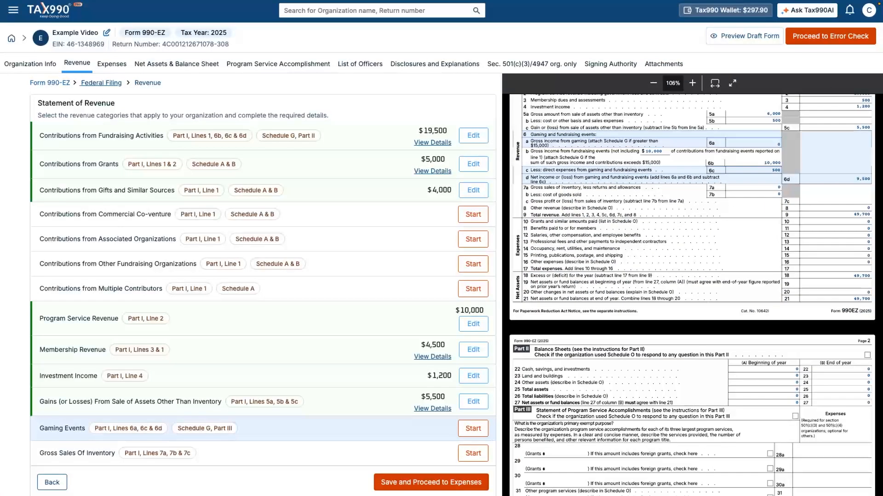
- Create a Bingo gaming event named 'Block Party' with $5,000 gross income
left_click(473, 429)
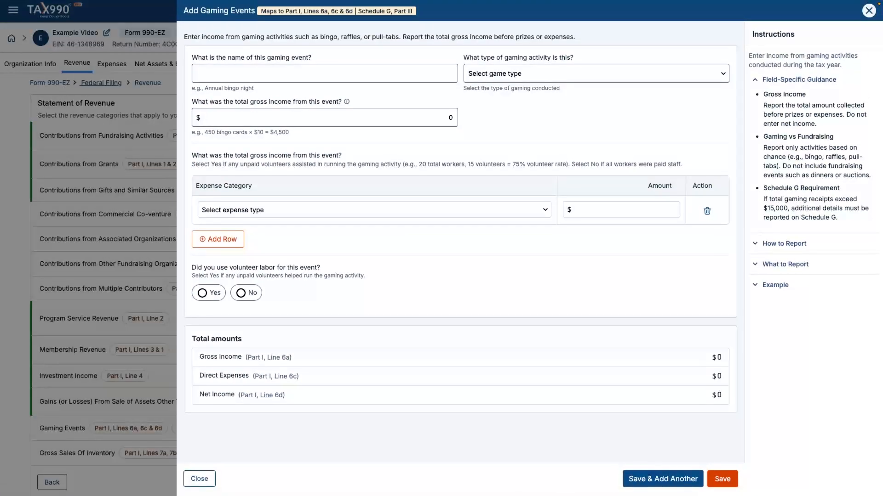
left_click(324, 74)
type("Block Party")
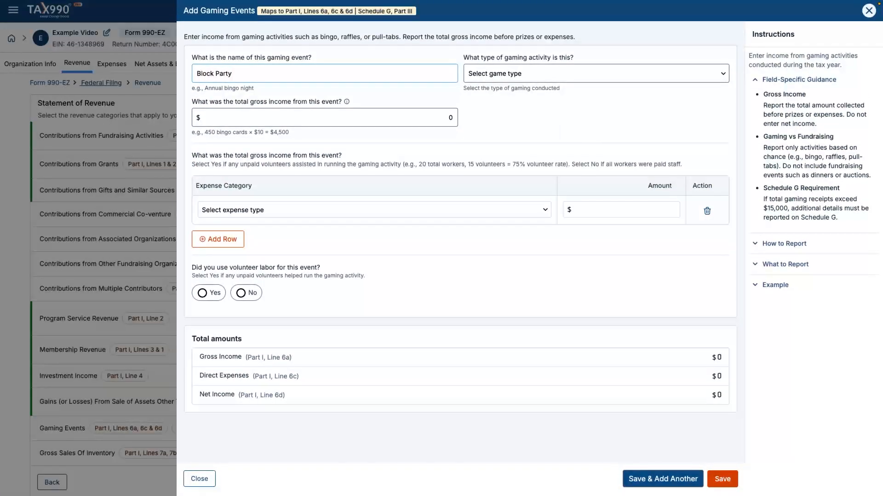
left_click(596, 73)
key("Return")
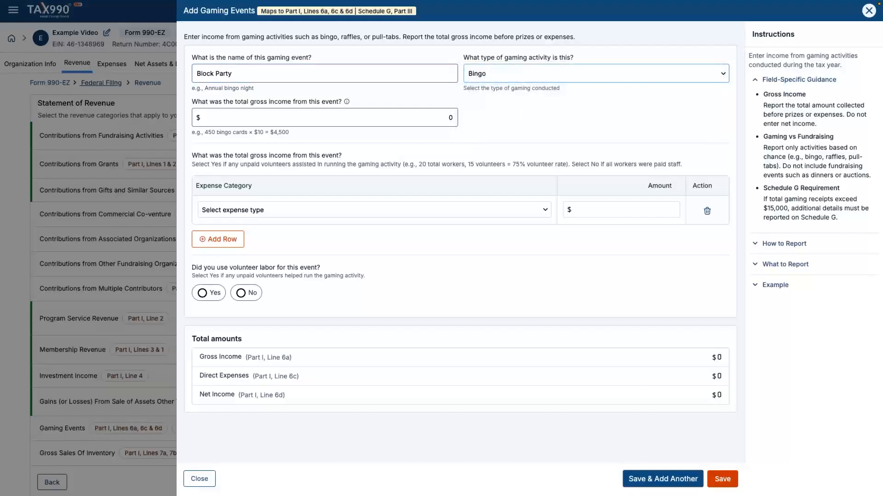
left_click(448, 118)
type("5000")
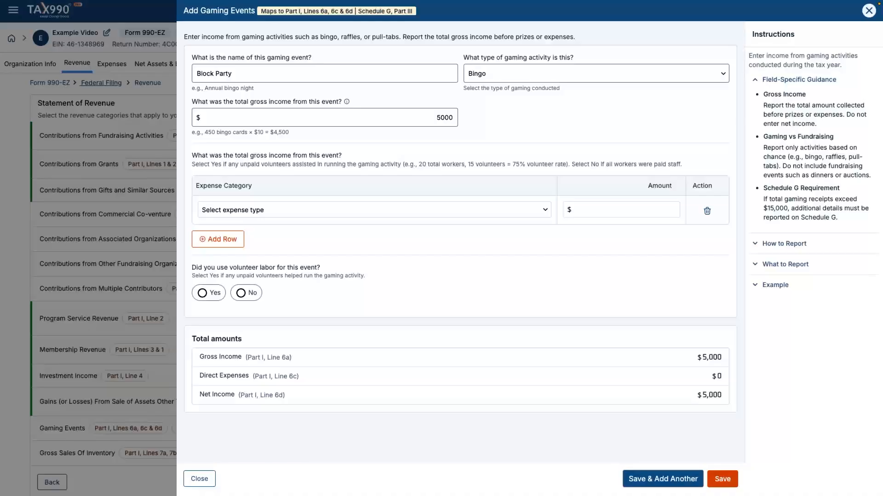
- Add $900 Cash Prizes expense, answer No to volunteer labor, and save the event
left_click(373, 210)
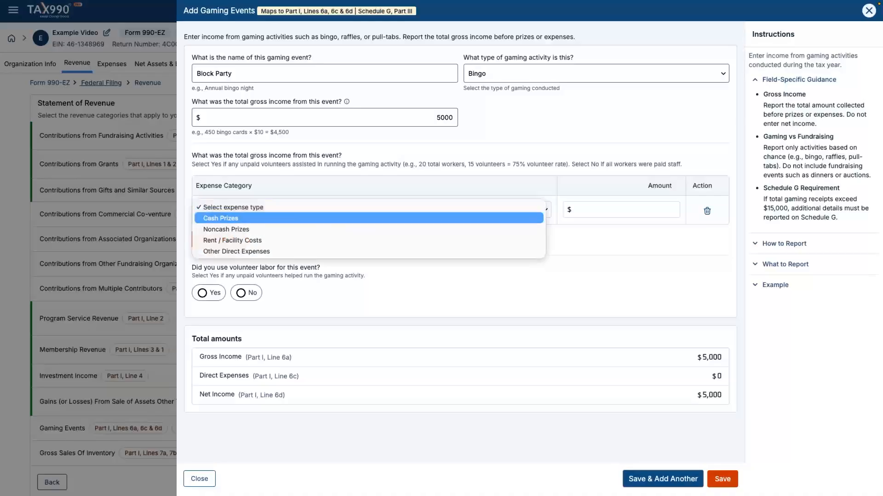
key("Return")
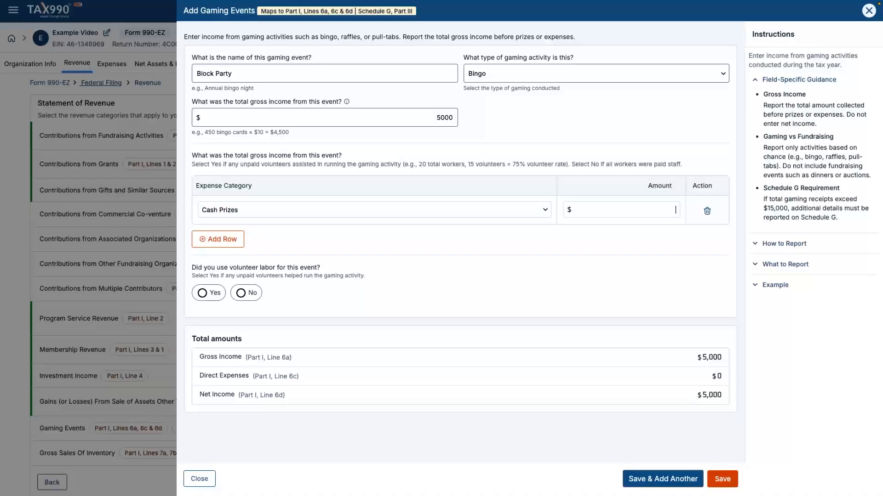
type("900")
left_click(202, 293)
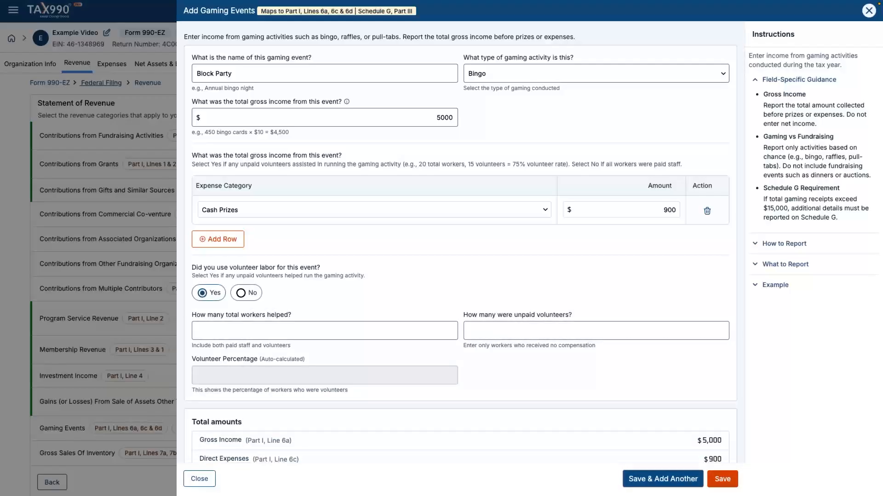
left_click(241, 292)
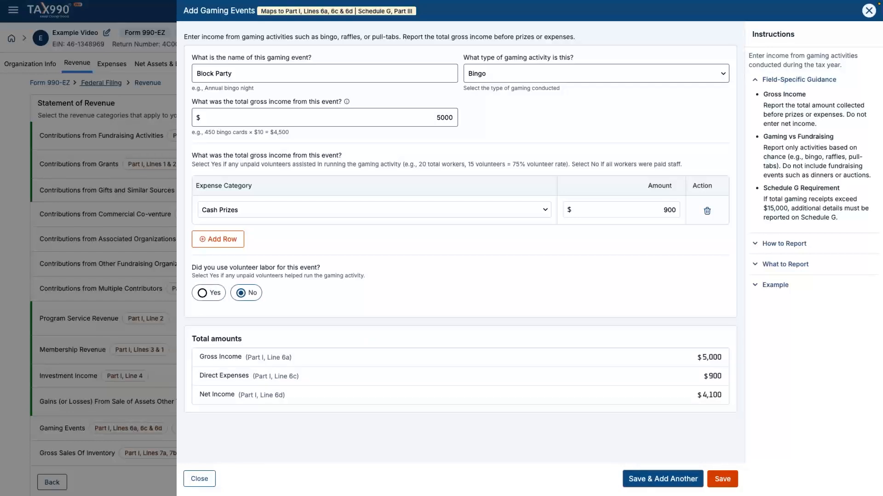
left_click(722, 479)
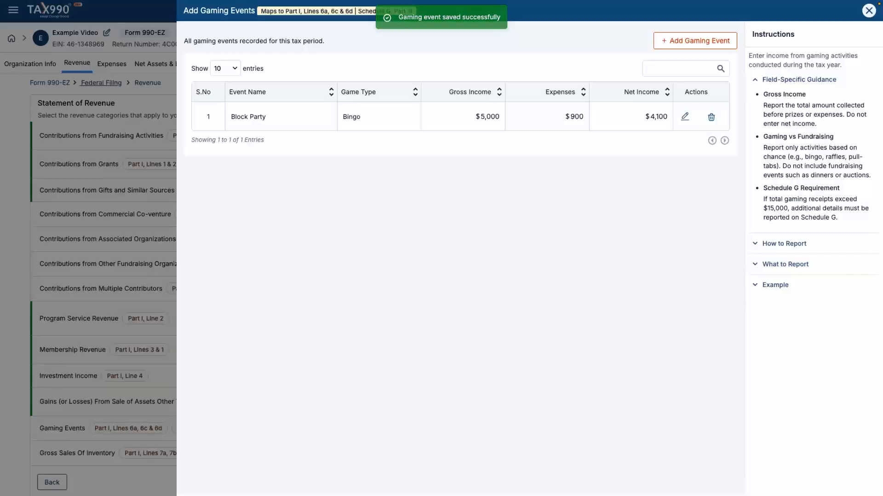
left_click(868, 11)
scroll(263, 281, "down", 2)
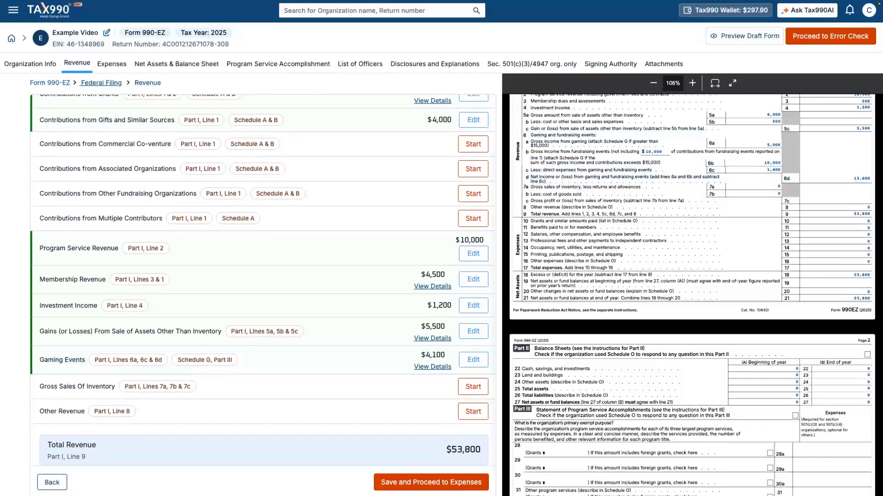
- Add other revenue 'Refunds and reimbursements' of $3,200 and save it
left_click(473, 412)
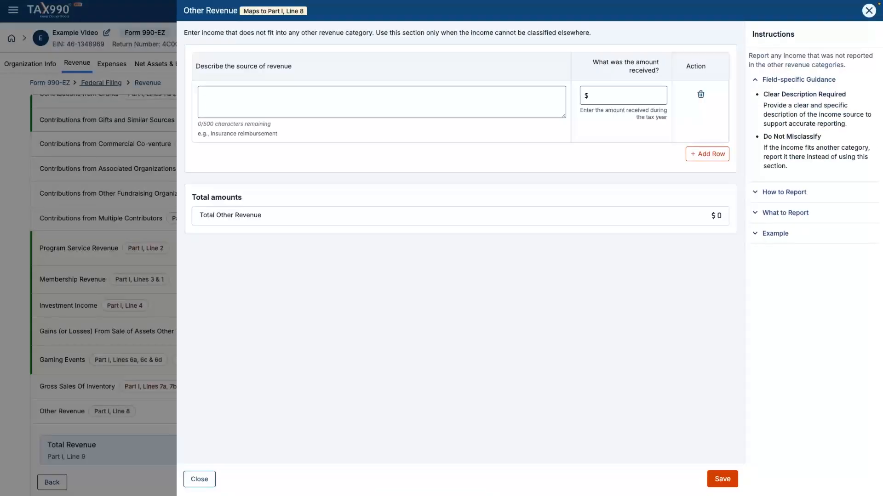
left_click(382, 102)
type("Refunds and reimbursements")
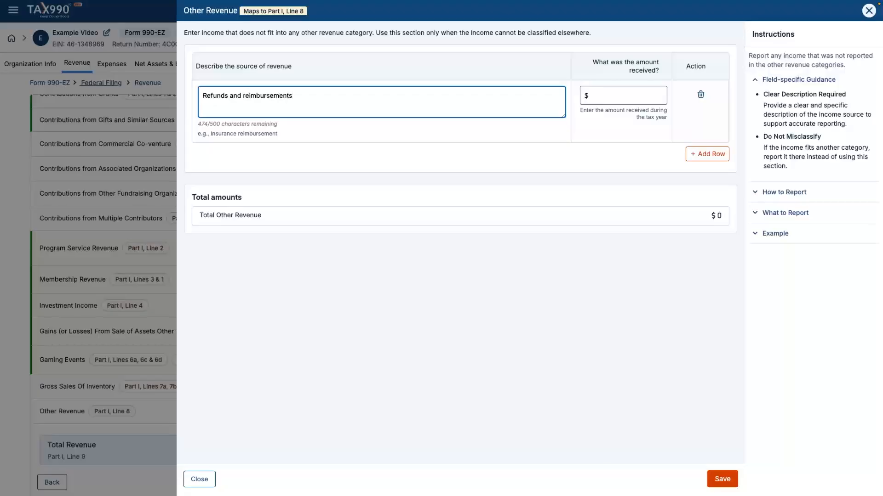
left_click(623, 95)
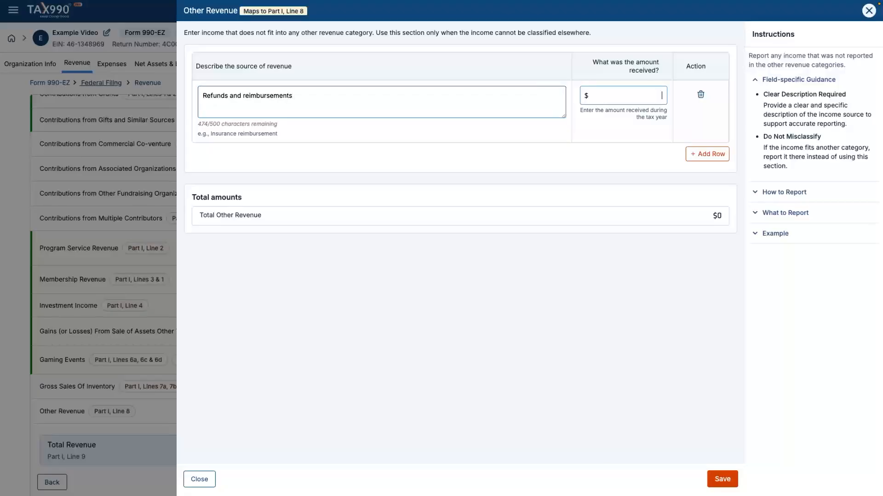
type("3200")
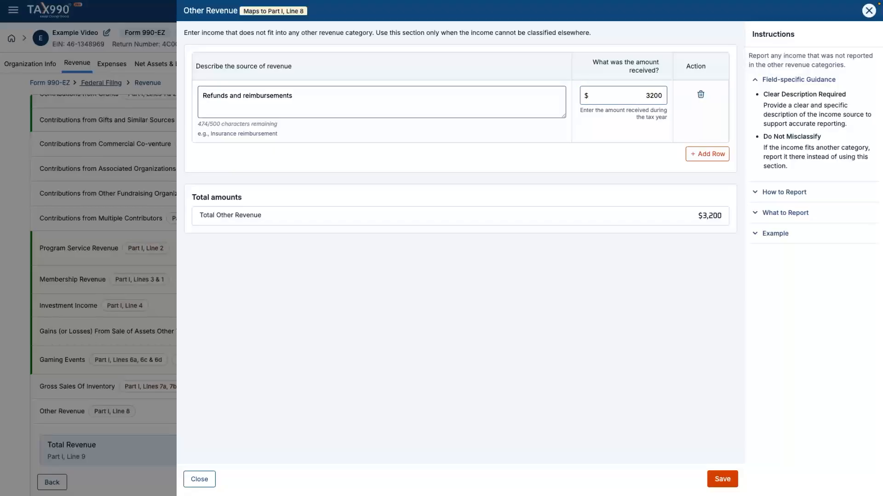
left_click(722, 479)
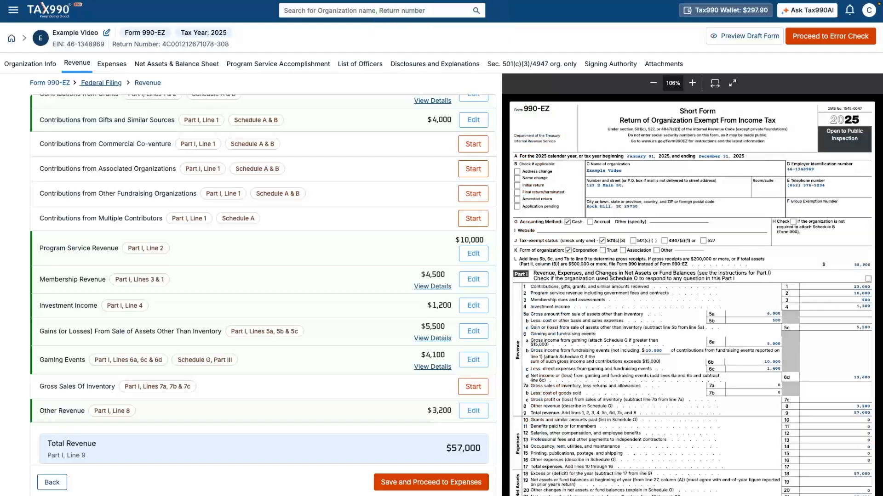
- Check total revenue on the draft form, then save the Revenue page and continue
left_click(264, 449)
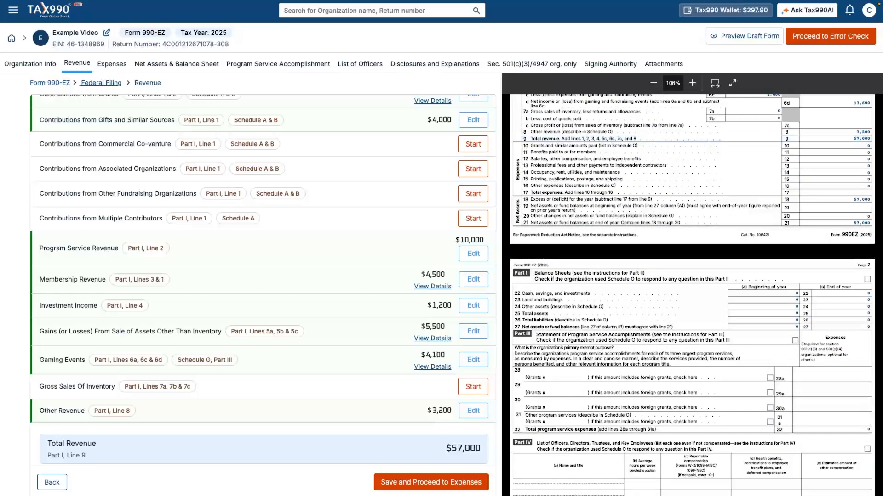
left_click(431, 482)
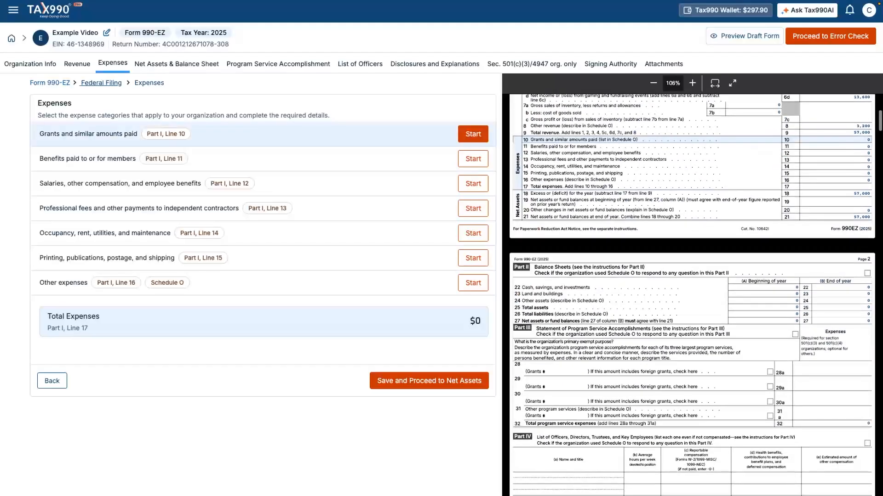
- Add a $2,000 cash grant under Grants and similar amounts paid
left_click(472, 134)
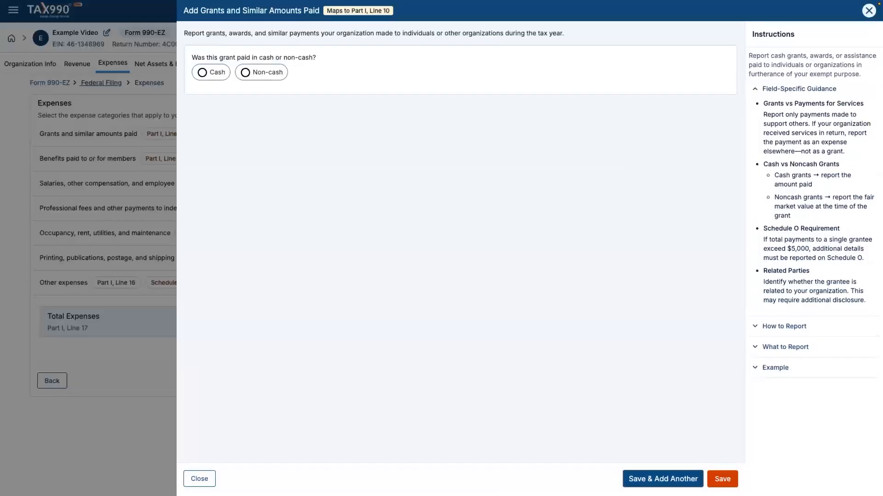
left_click(201, 72)
left_click(455, 122)
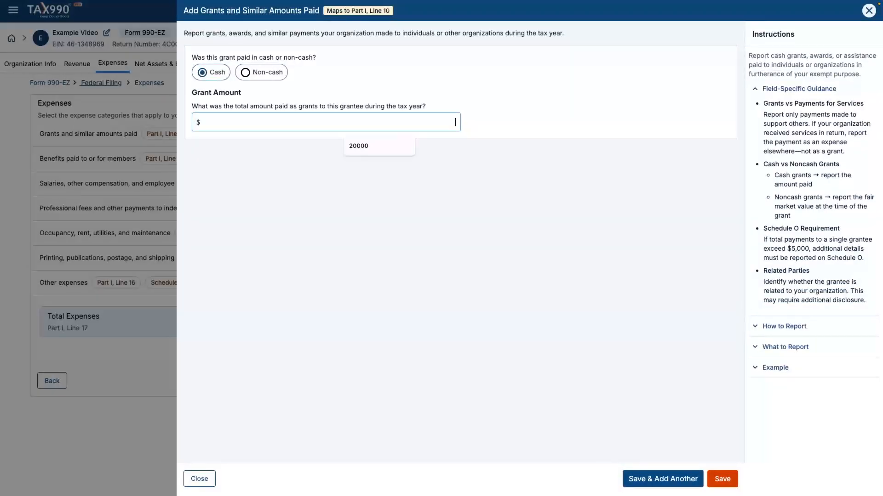
type("2000")
key("Tab")
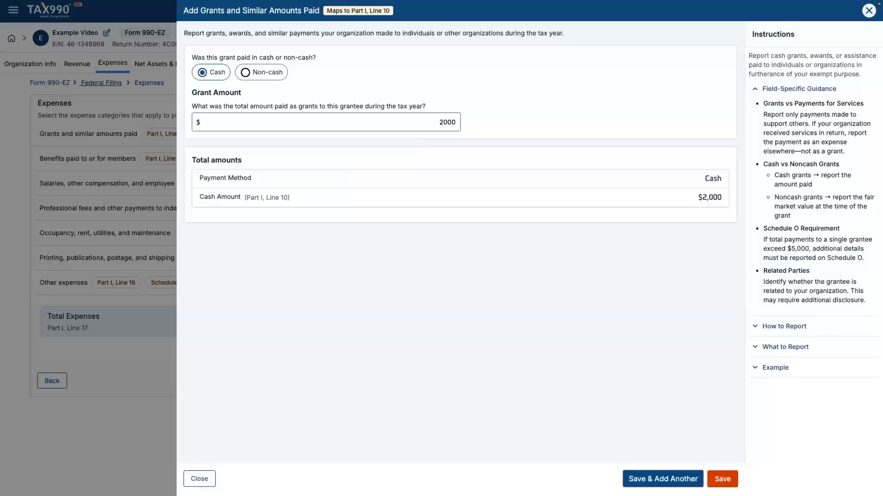
left_click(722, 479)
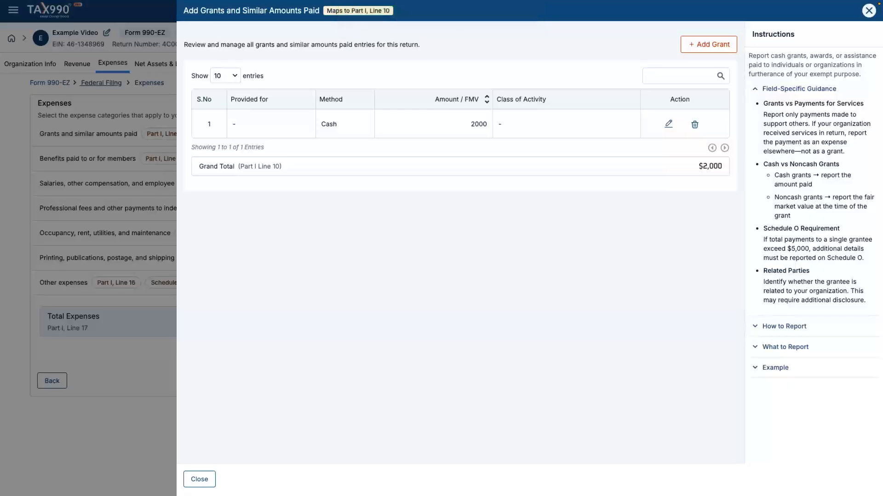
key("Escape")
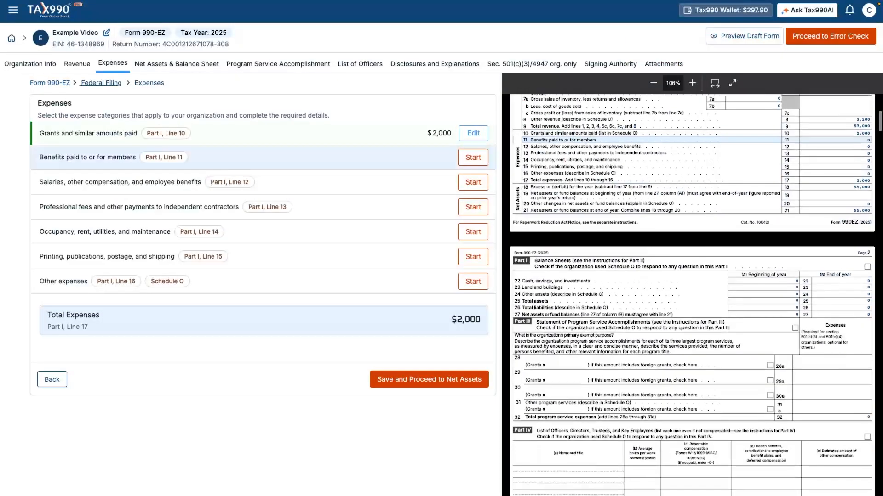
- Add a $500 Unemployment Compensation benefit under benefits paid to members
left_click(472, 158)
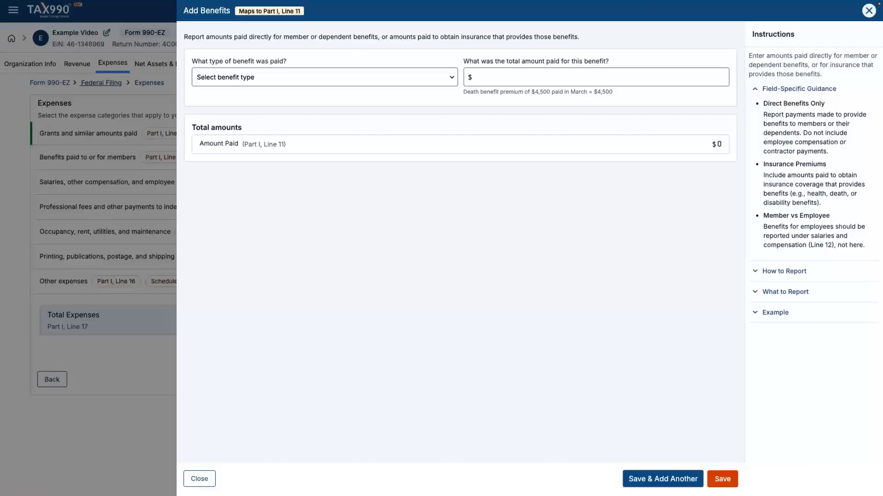
left_click(324, 77)
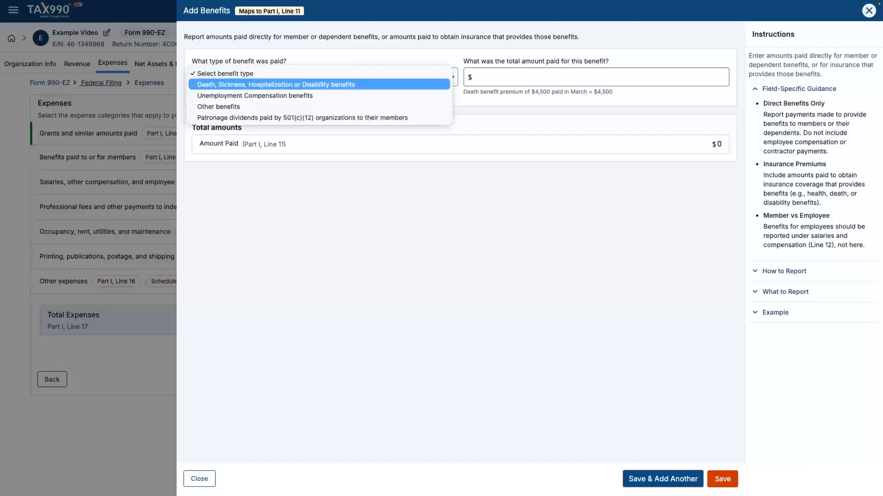
key("Return")
left_click(596, 77)
type("500")
key("Tab")
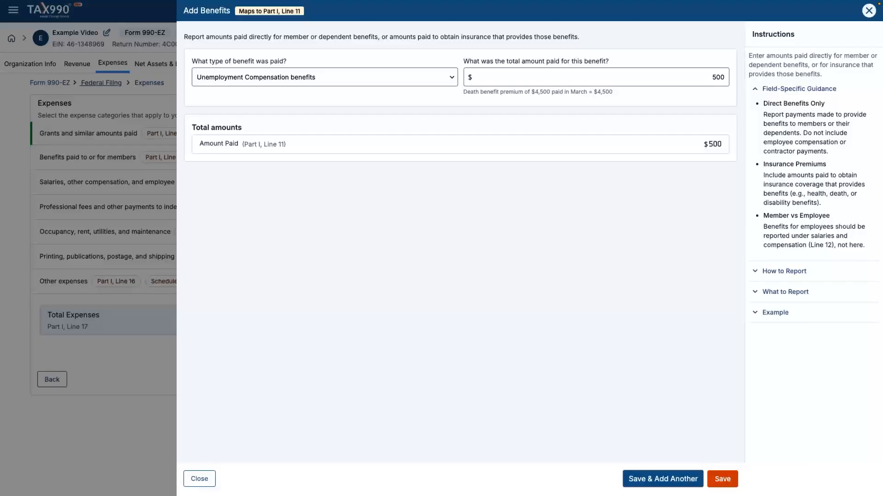
left_click(723, 479)
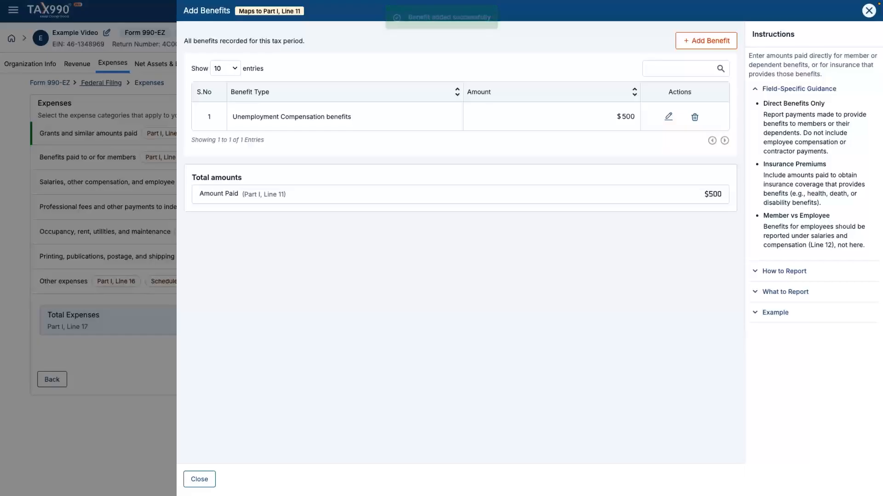
left_click(200, 479)
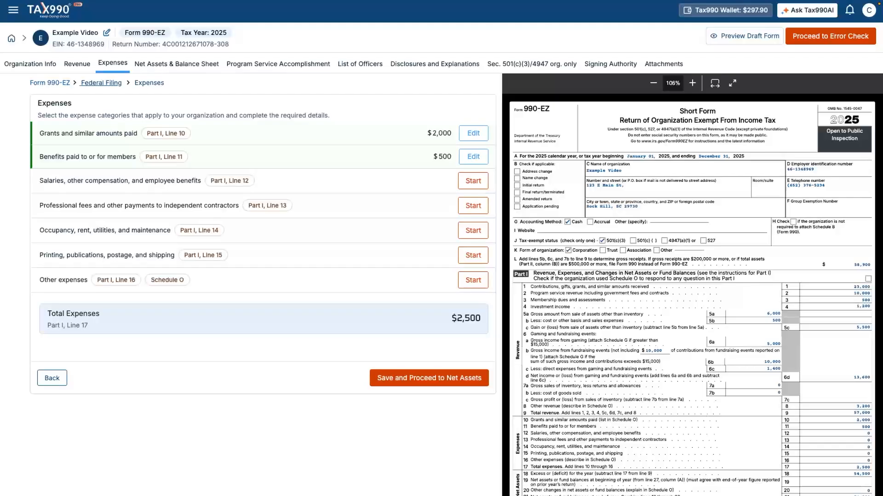
- Enter $5,000 for professional fees and contractor payments and save it
mouse_move(263, 206)
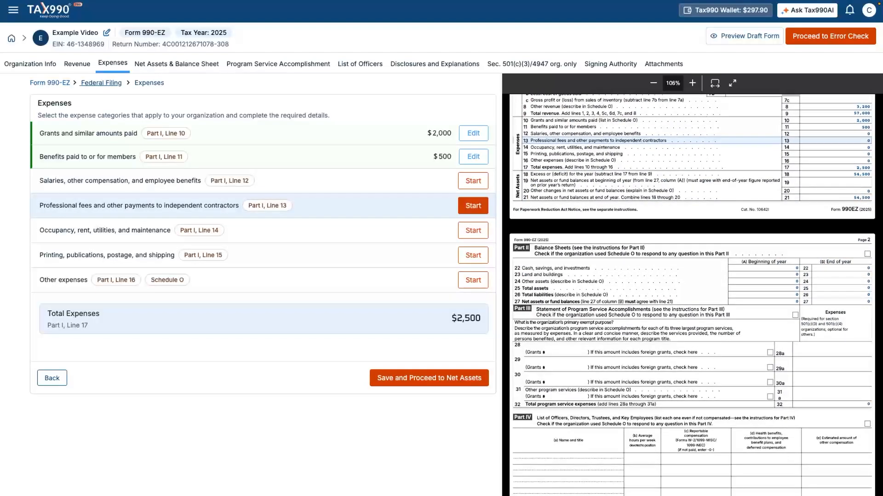
left_click(473, 205)
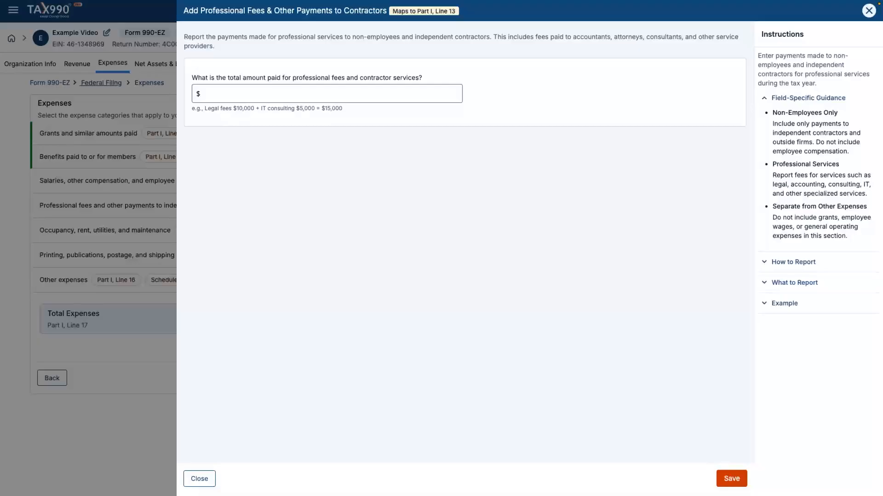
type("5000")
left_click(731, 479)
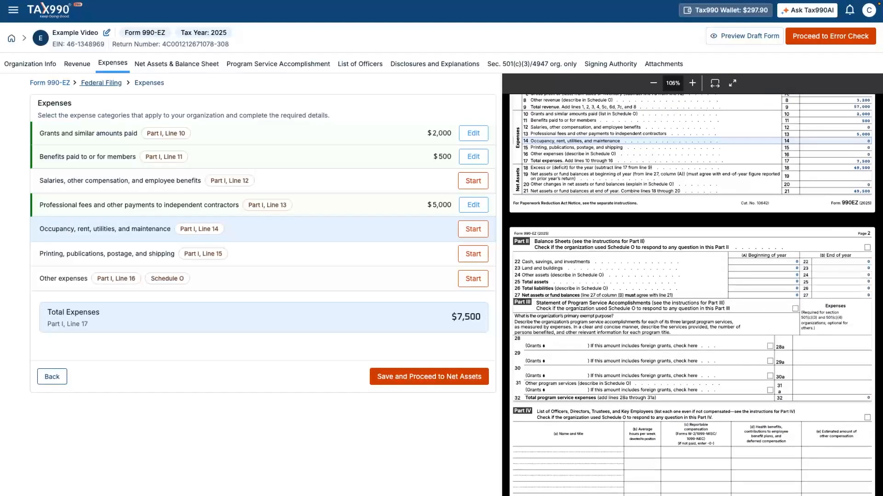
- Enter $4,000 under Occupancy, rent, utilities and maintenance and save it
left_click(473, 229)
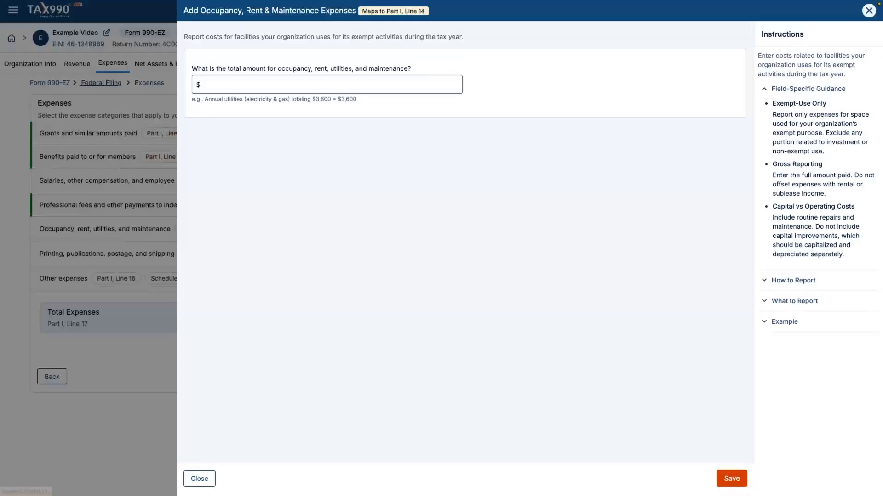
left_click(327, 84)
type("4")
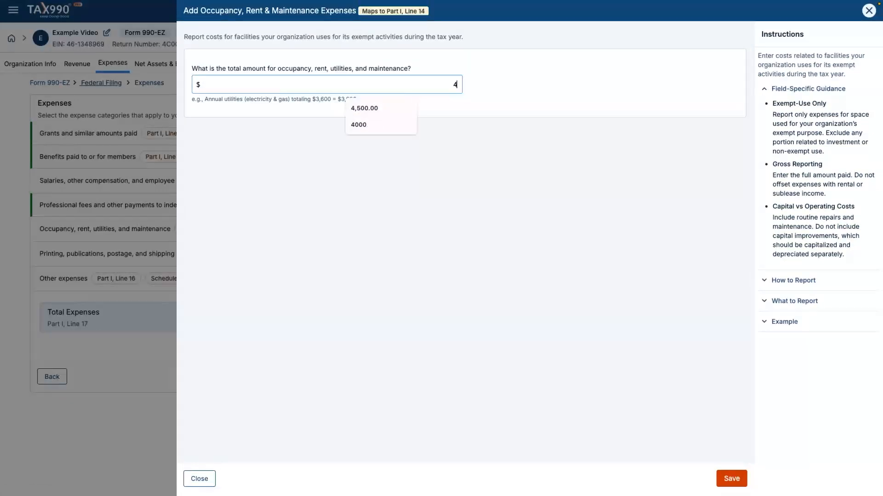
type("000")
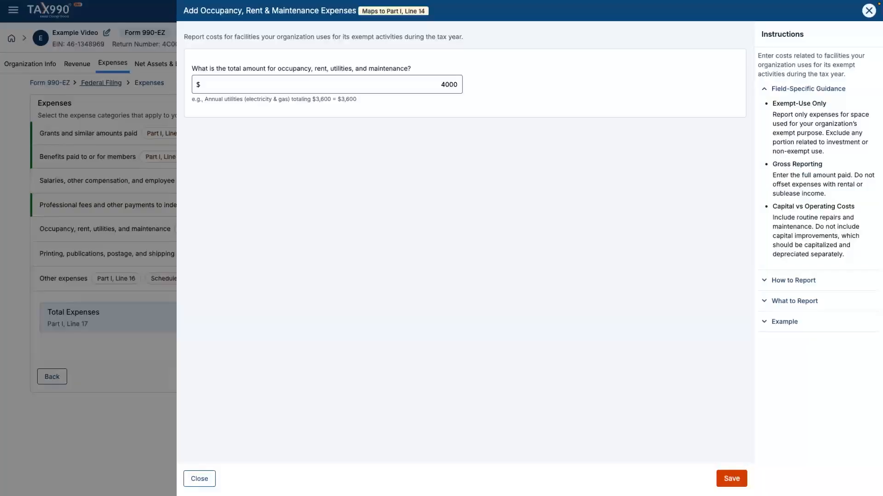
key("Return")
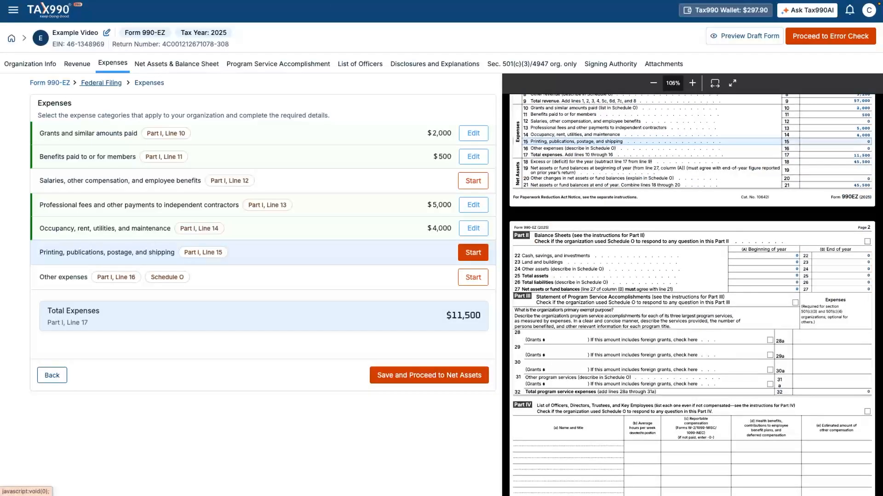
- Enter $2,500 for printing, publications, postage and shipping
left_click(473, 253)
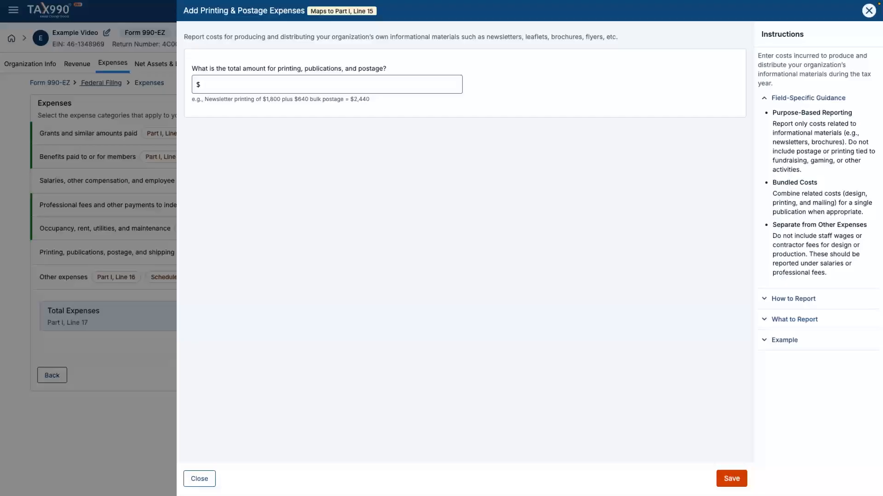
left_click(455, 88)
type("2500")
key("Tab")
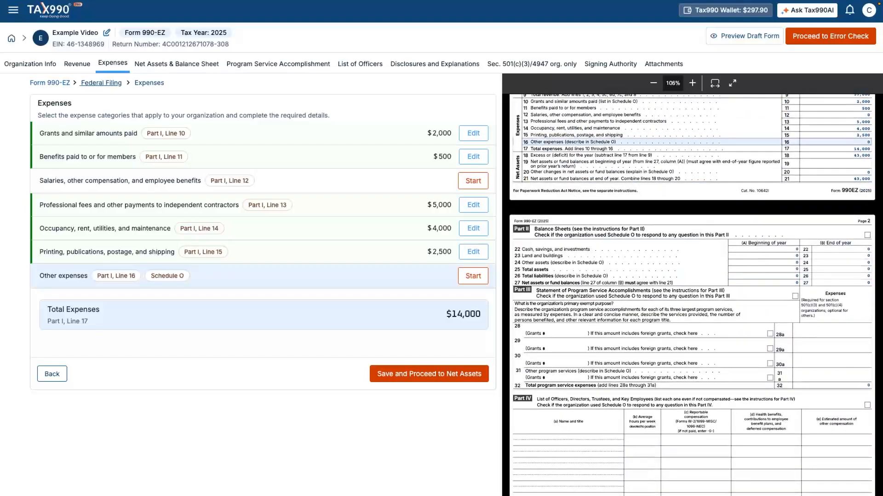
- Add a $600 'Conferences, conventions & meetings' other expense and save the expenses section
left_click(472, 276)
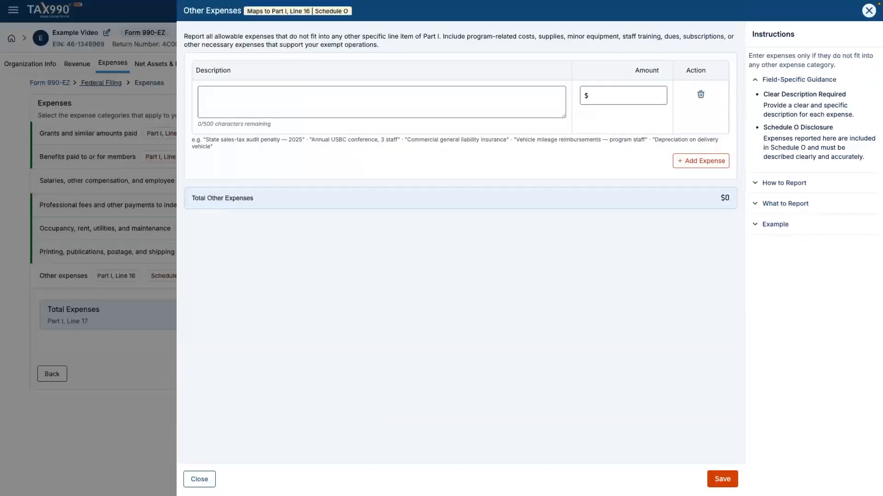
left_click(381, 102)
type("Confe")
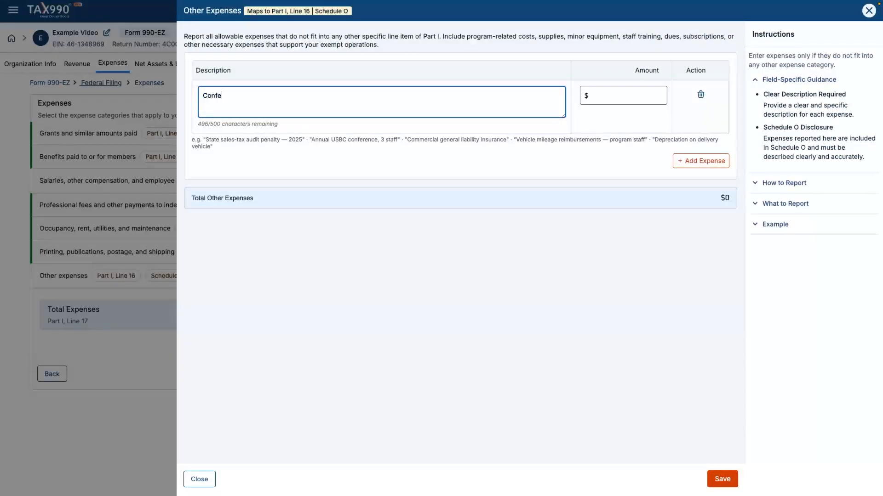
type("rences, conventions ")
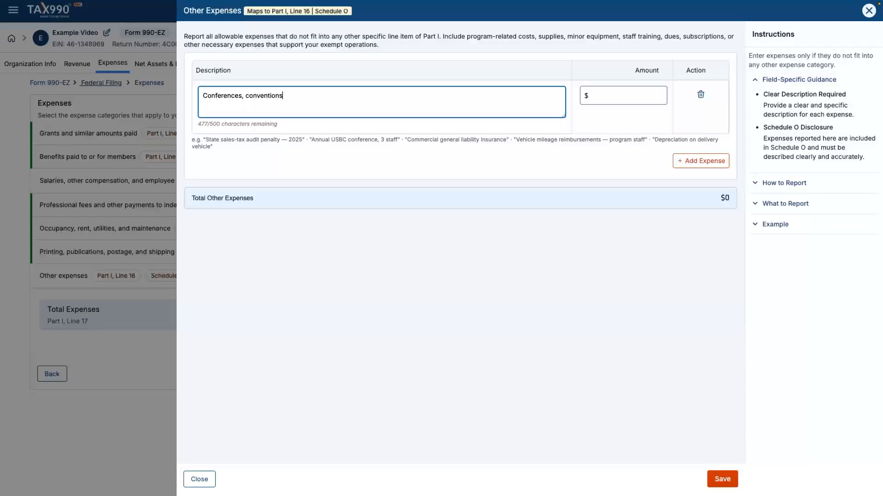
type("& meetings")
key("Tab")
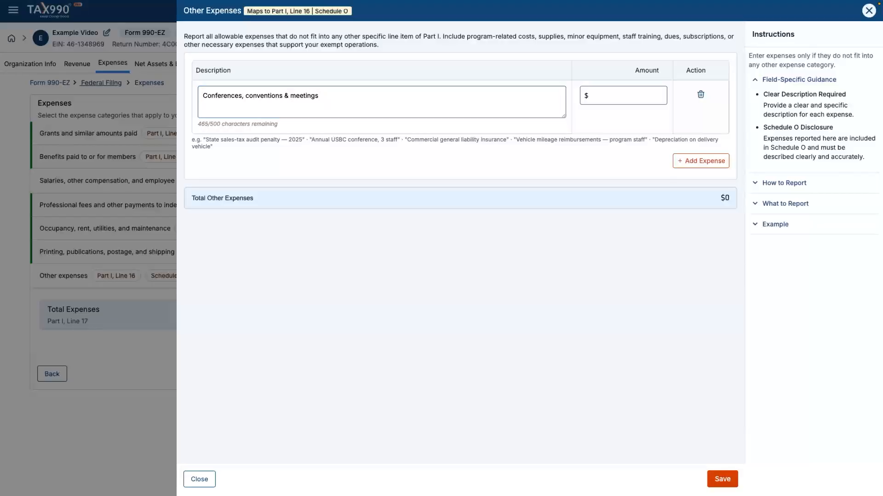
left_click(623, 95)
type("600")
key("Tab")
left_click(722, 479)
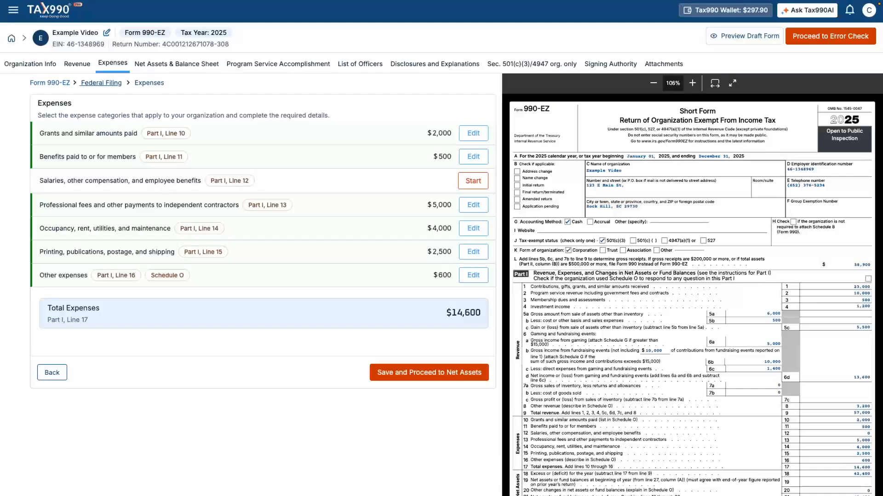
left_click(429, 372)
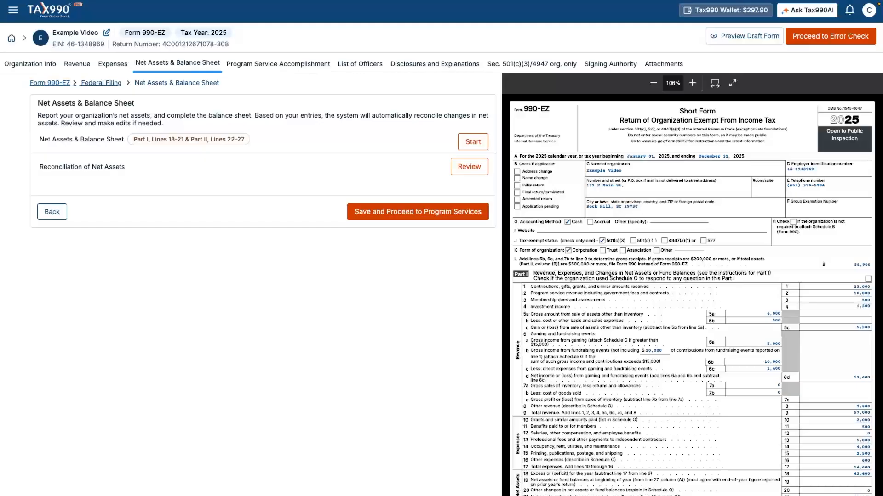
- Enter 365972 as beginning-of-year net assets and answer No to other changes
mouse_move(294, 142)
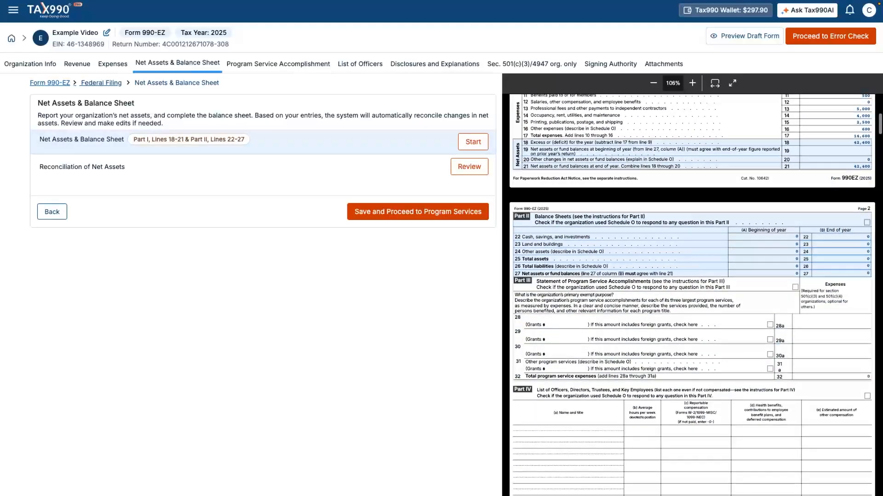
left_click(472, 142)
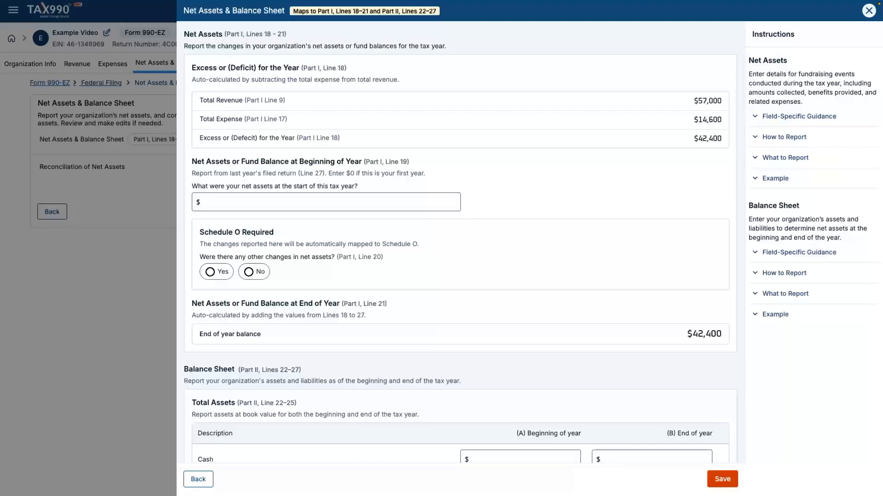
left_click(455, 202)
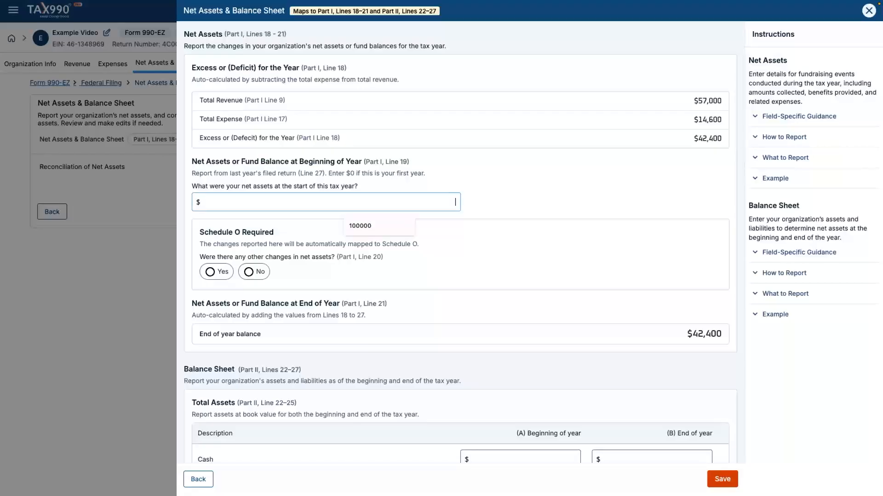
type("365972")
key("Tab")
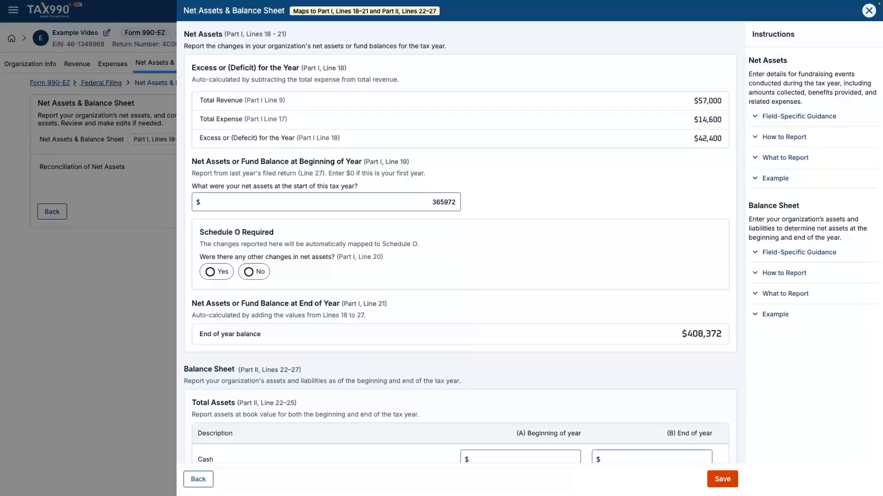
left_click(252, 272)
- Enter Cash 300072/400072 and Savings 900/300 for beginning and end of year
scroll(460, 242, "down", 4)
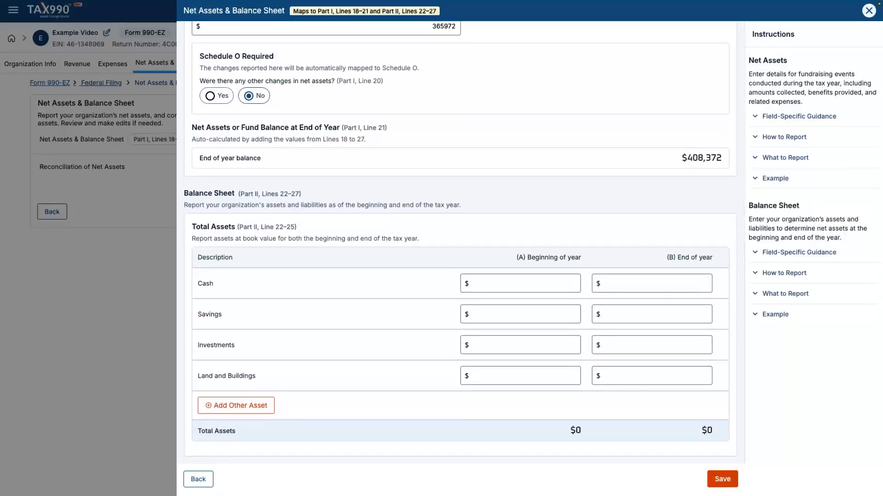
left_click(520, 284)
type("300072")
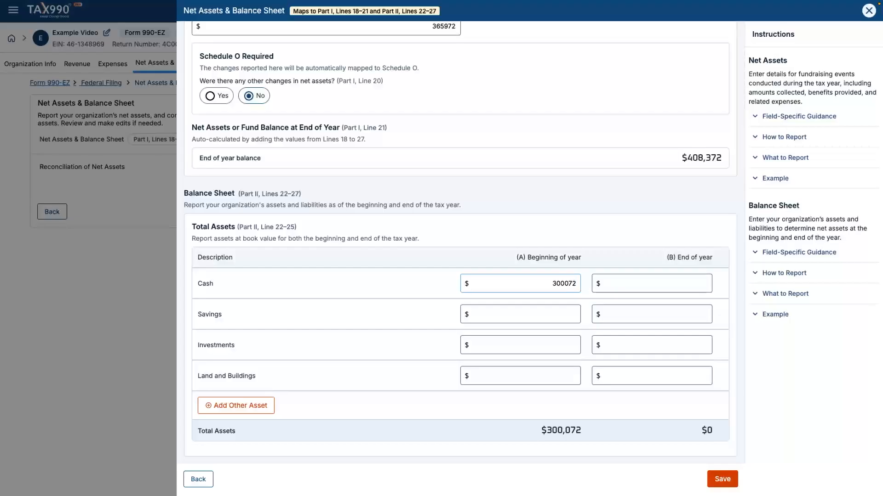
left_click(705, 283)
type("4")
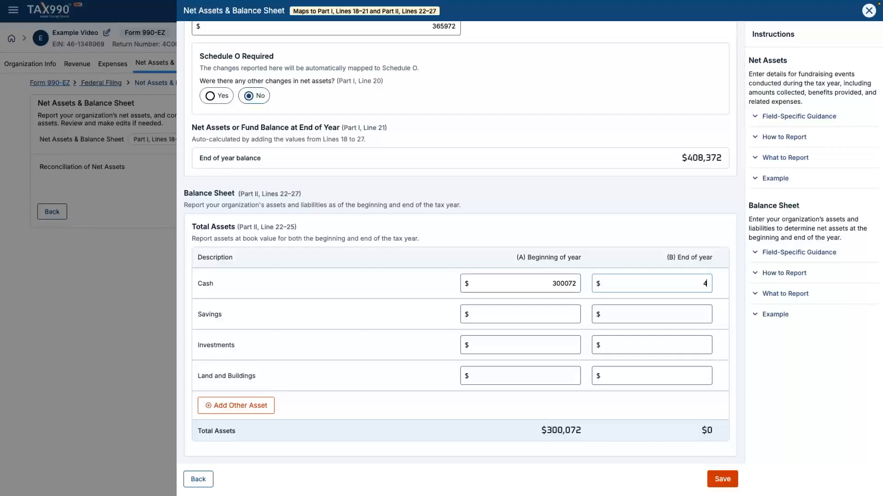
type("00072")
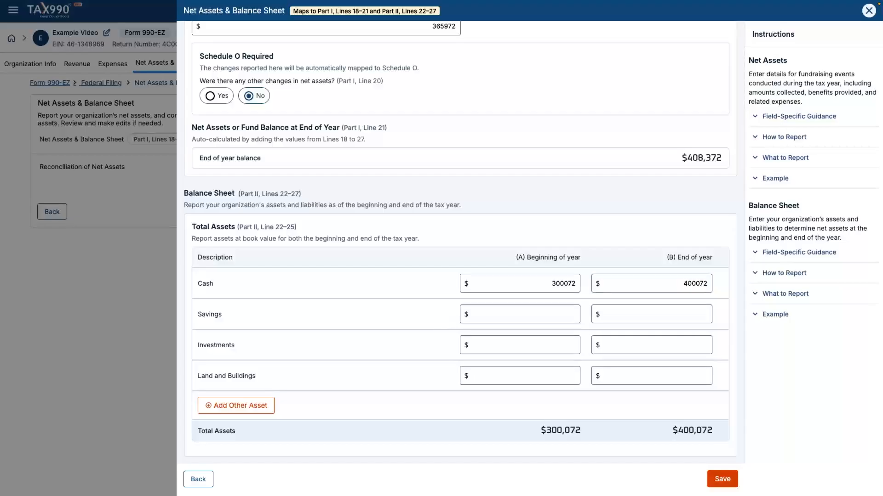
left_click(519, 314)
type("900")
key("Tab")
type("300")
- Enter Investments 60000/0 and Land and Buildings 5000/8000 for beginning and end of year
left_click(519, 346)
type("60000")
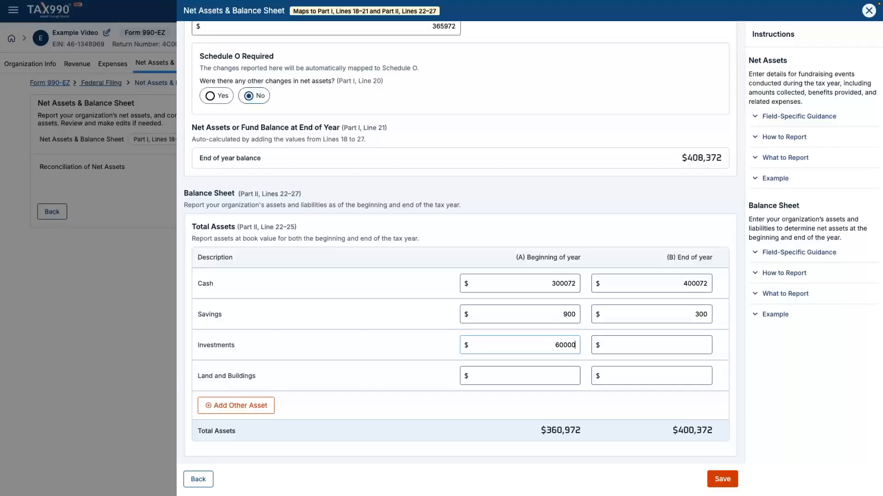
key("Tab")
type("0")
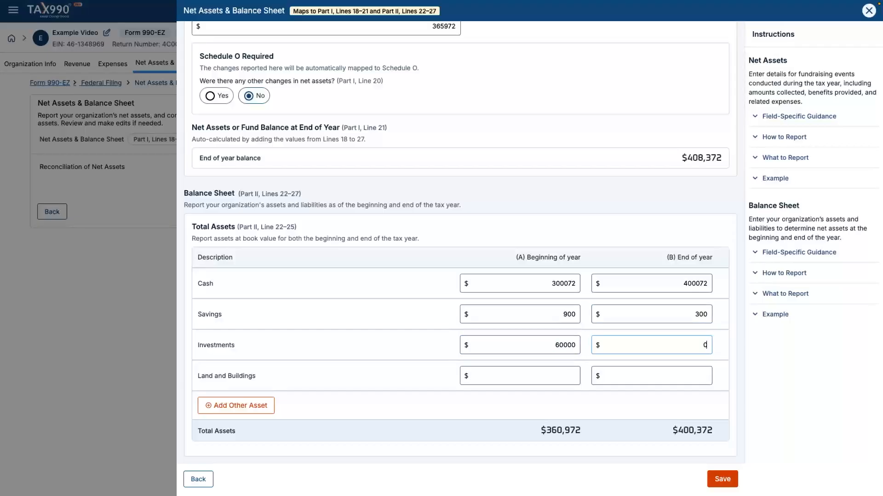
left_click(520, 376)
type("5000")
key("Tab")
type("8000")
scroll(460, 244, "down", 5)
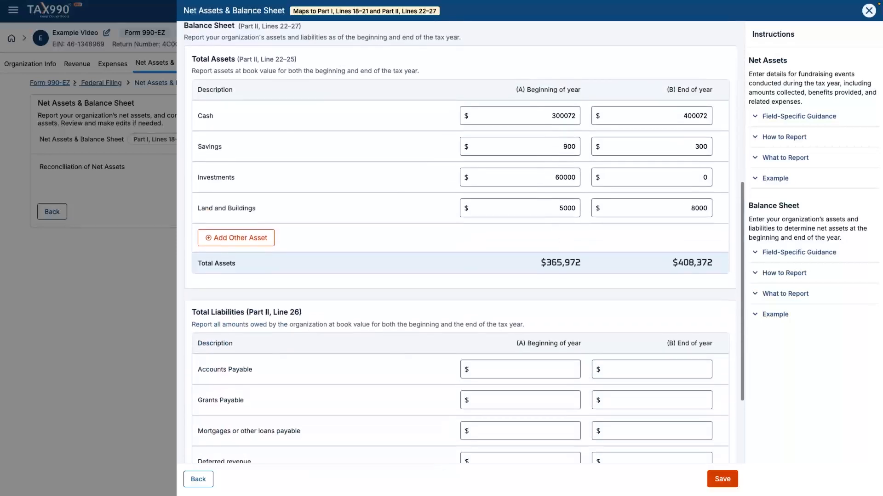
scroll(460, 244, "down", 1)
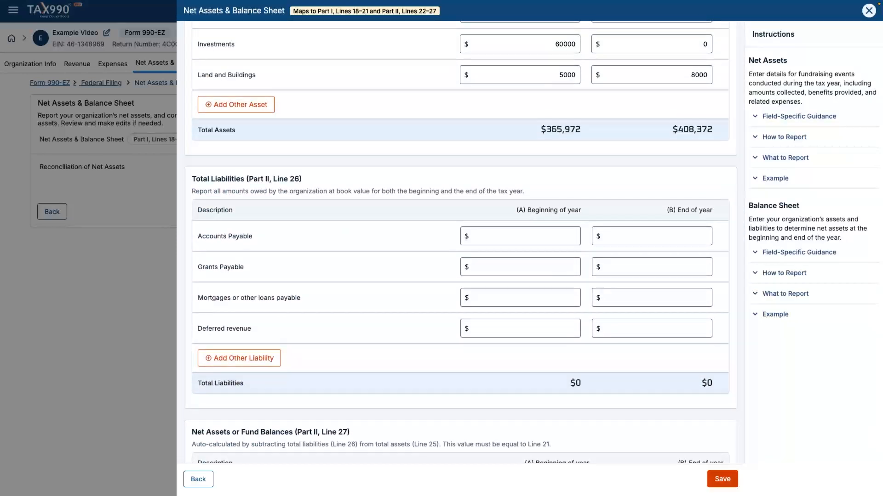
- Enter 0 for accounts payable, grants payable and mortgages in both years, then save
left_click(575, 235)
type("0")
key("Tab")
key("Tab")
type("0")
key("Tab")
type("0")
key("Tab")
type("0")
key("Tab")
key("Tab")
type("0")
key("Tab")
type("0")
key("Tab")
scroll(460, 257, "down", 3)
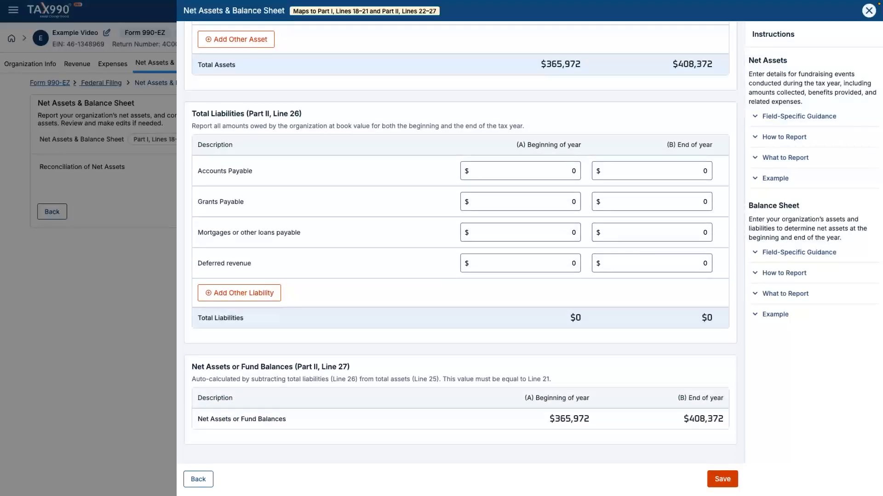
left_click(722, 479)
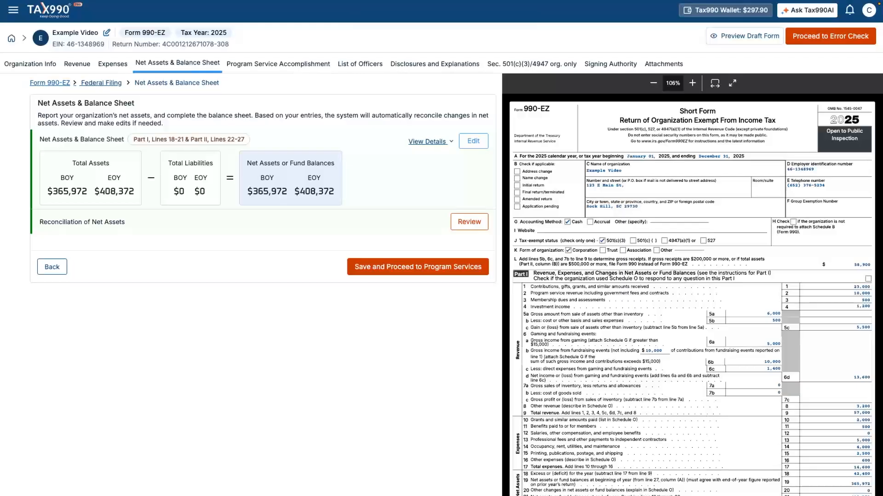
- Review the net assets reconciliation, then save and proceed to Program Services
left_click(469, 222)
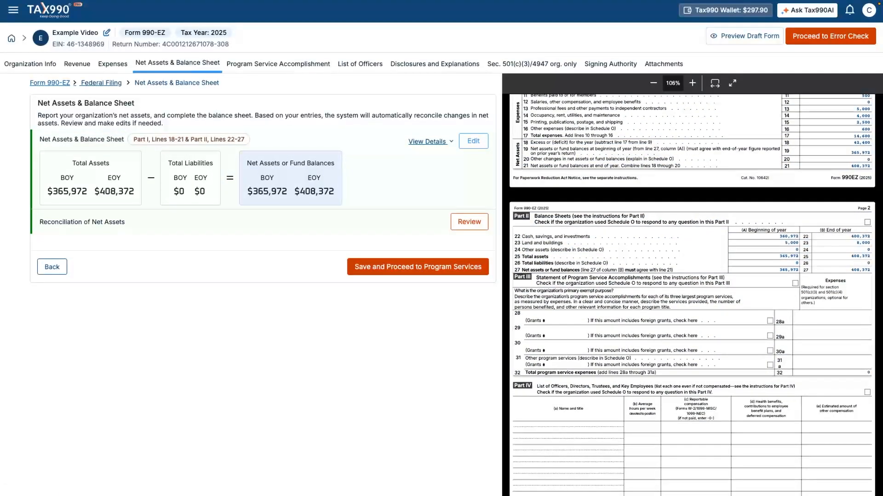
left_click(418, 266)
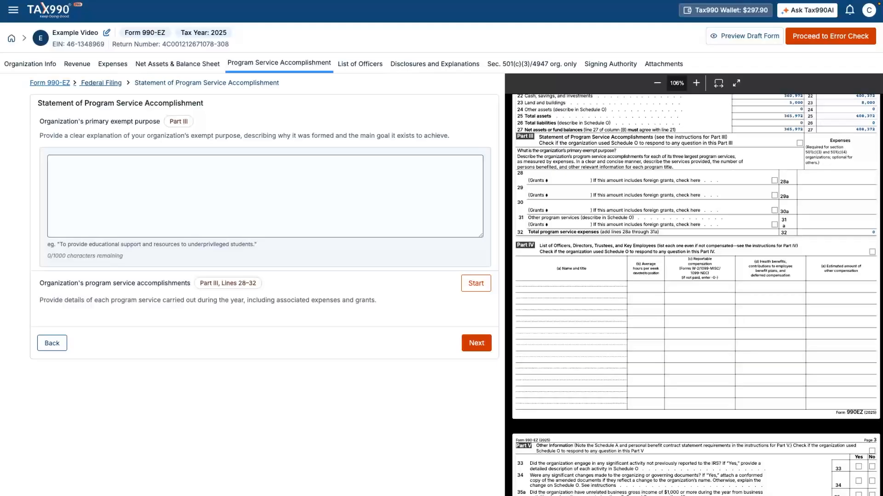
- Enter 'To provide educational support and resources to underprivileged students' as the primary exempt purpose
left_click(265, 197)
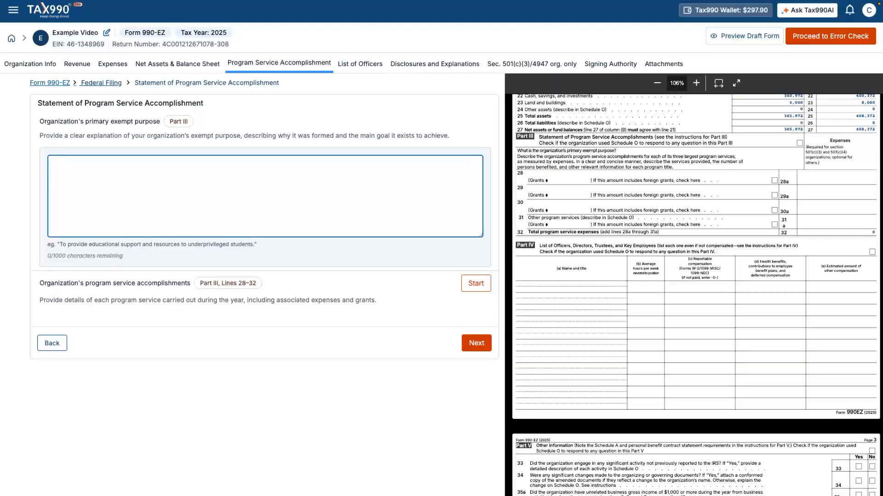
type("To provide educational support and resou")
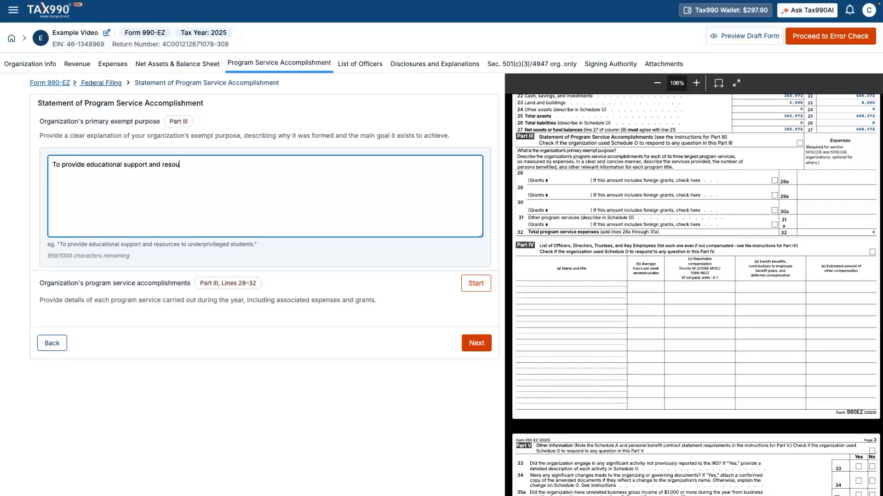
type("rces to underprivileged students")
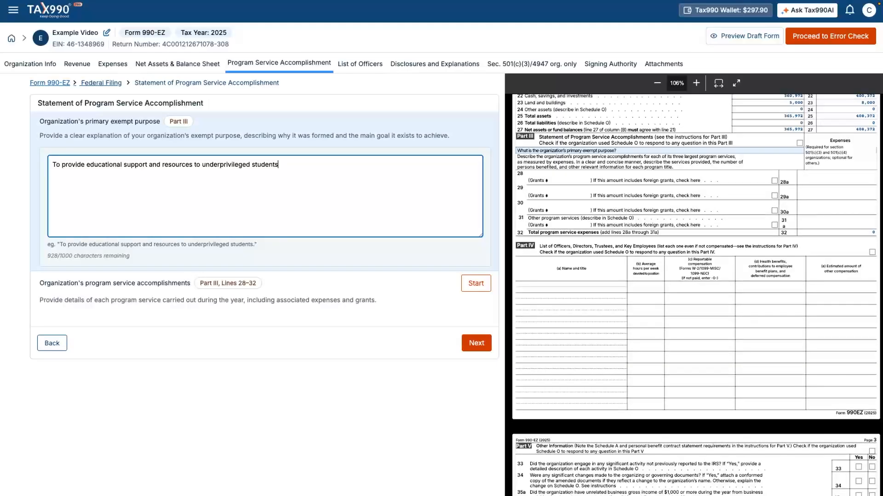
left_click(264, 395)
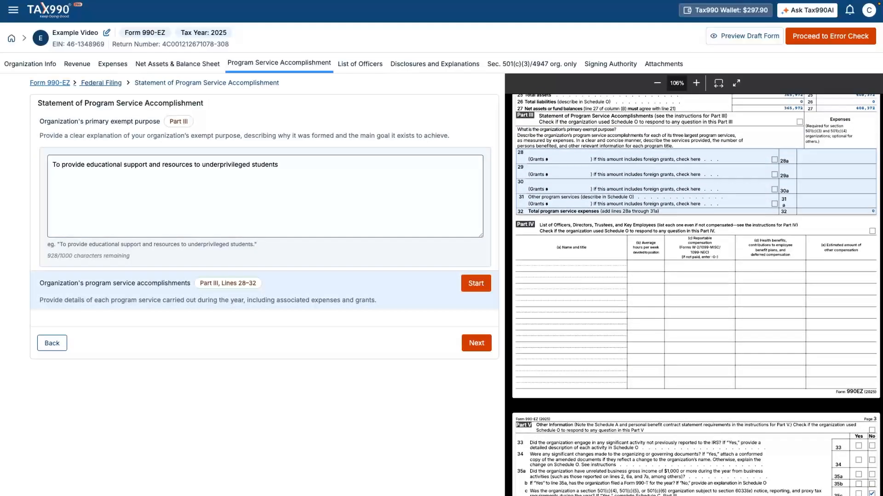
- Save a weekly food pantry program with $12,000 grants, No foreign grants, $0 cost, then continue
left_click(476, 283)
type("Oper")
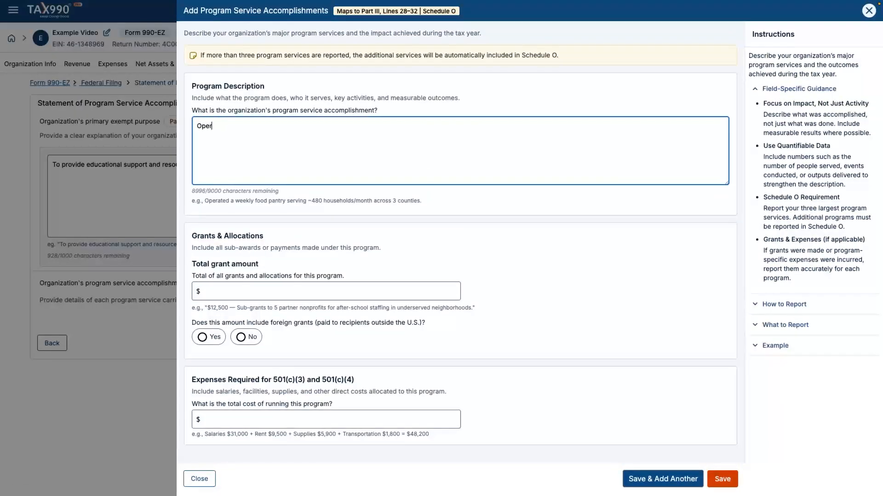
type("ated a weekly food pantry serving")
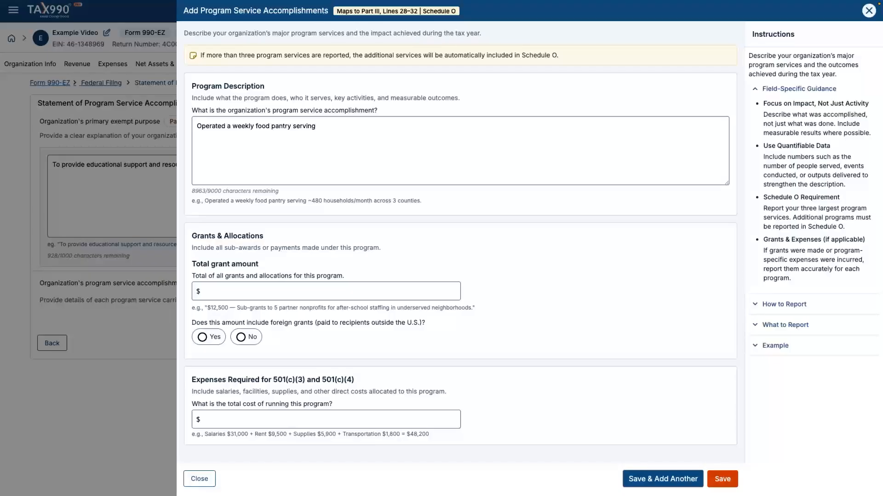
left_click(326, 291)
type("12000")
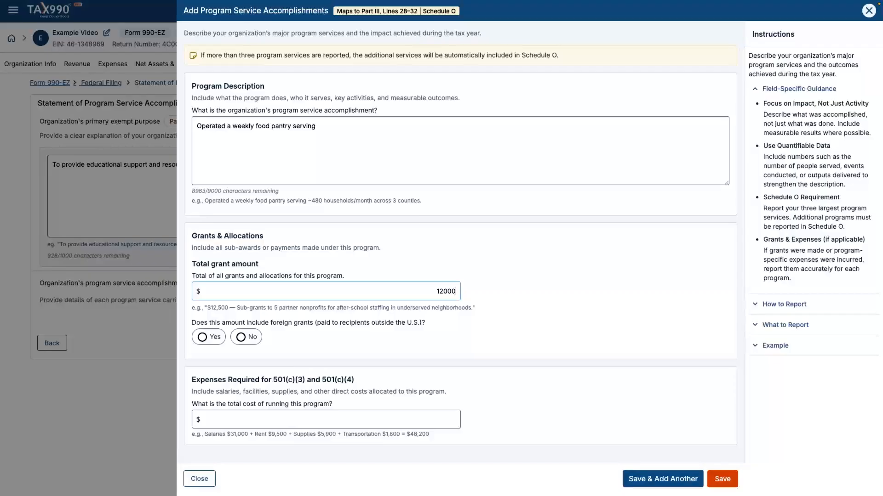
left_click(241, 338)
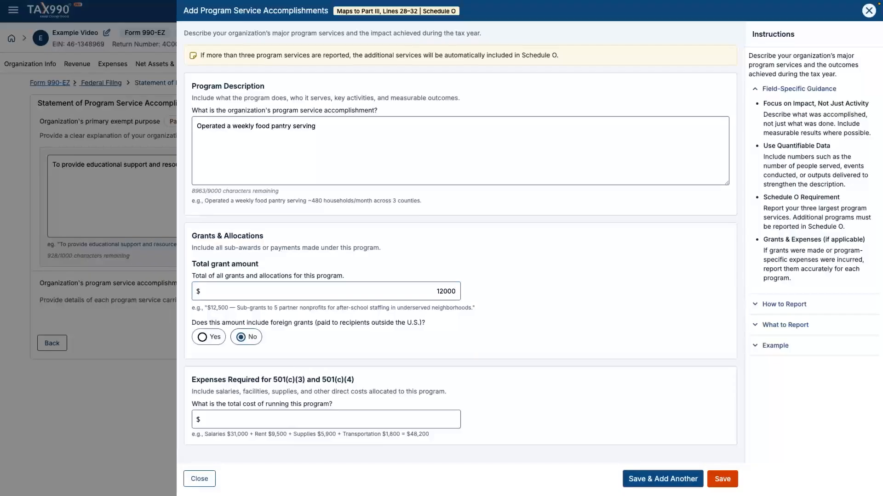
left_click(326, 420)
type("0")
left_click(722, 479)
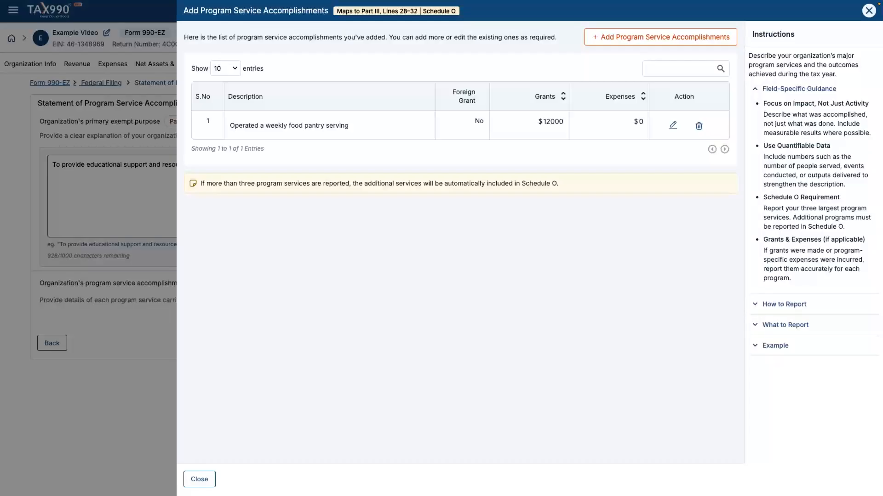
left_click(199, 480)
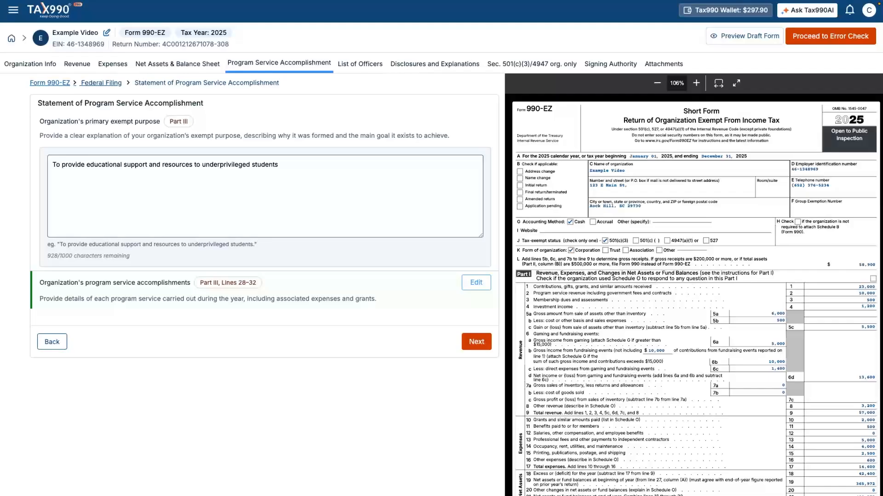
left_click(476, 342)
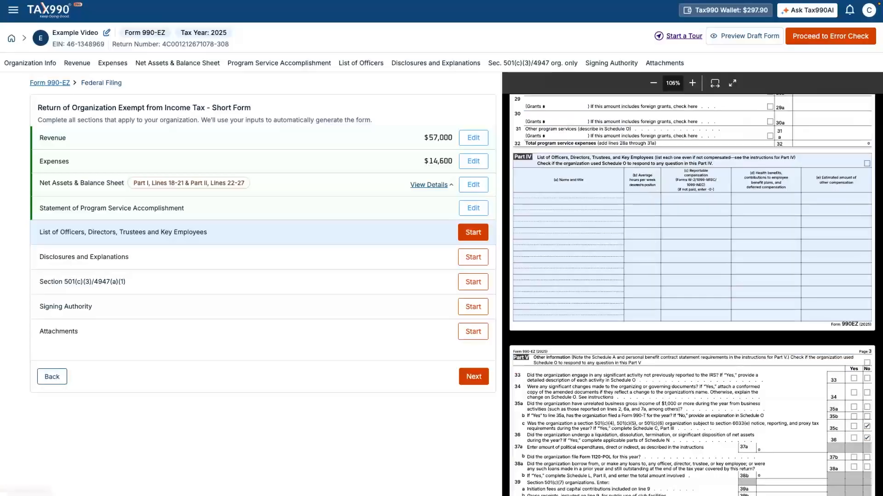
- Add the first officer's name as Director, 10 hours weekly, $0 compensation, no explanation
left_click(474, 232)
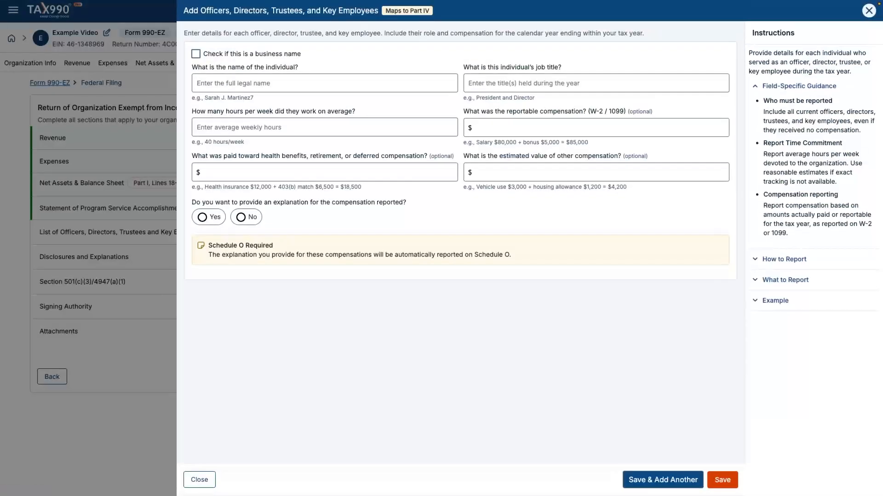
key("Tab")
type("Director")
key("Tab")
type("10")
key("Tab")
type("0")
key("Tab")
type("0")
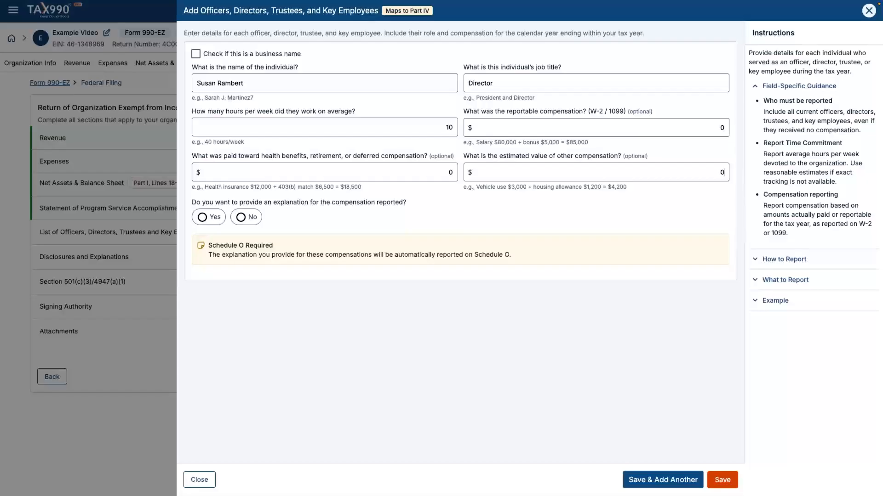
left_click(241, 217)
left_click(662, 480)
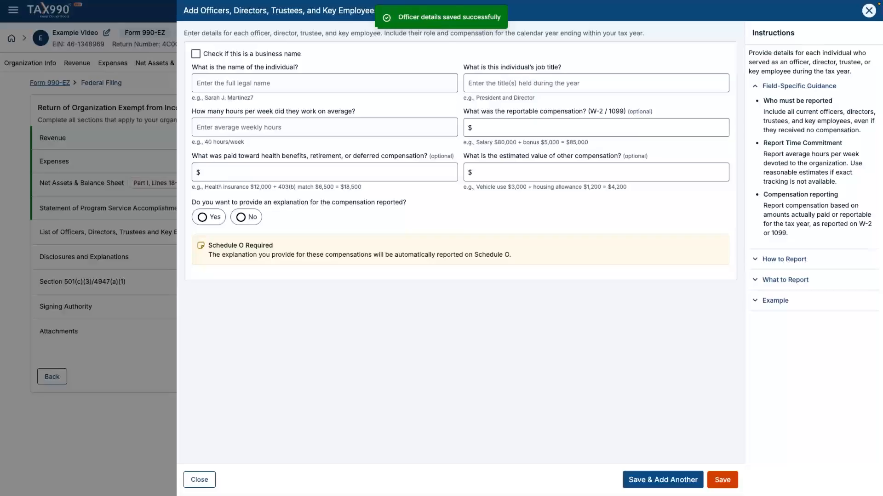
- Add the second officer's name as President, 15 hours weekly, $0 compensation, and save
key("Tab")
type("President")
key("Tab")
type("15")
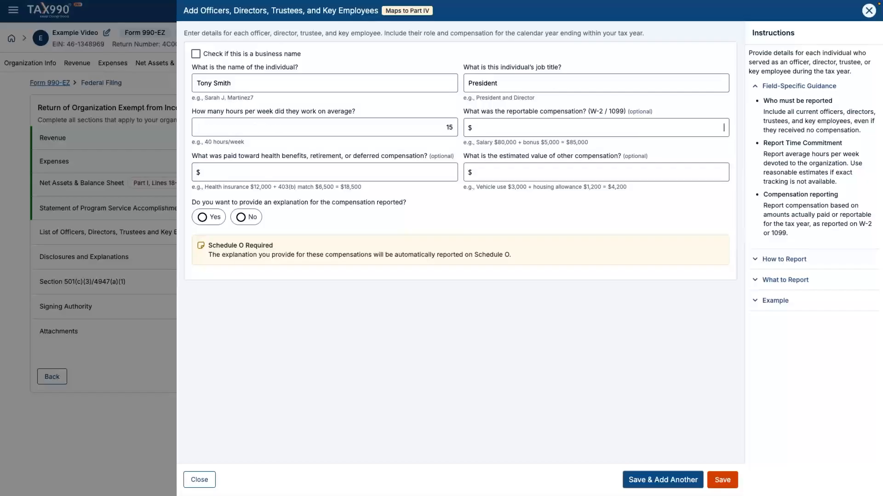
key("Tab")
type("0")
left_click(246, 217)
left_click(722, 480)
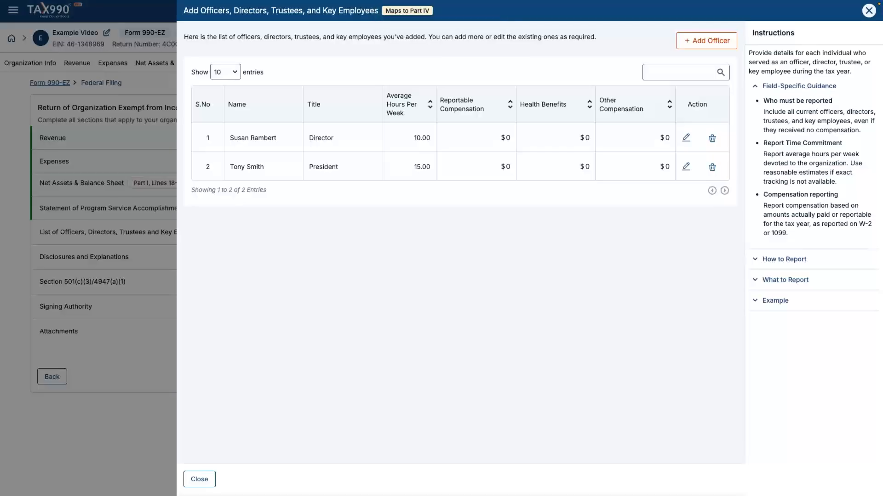
- Close the officers list and continue to Disclosures and Explanations
left_click(199, 480)
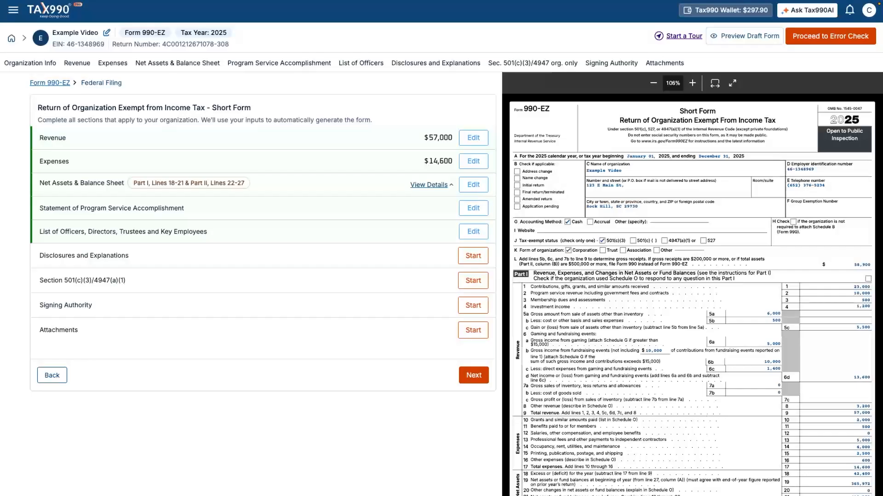
left_click(473, 256)
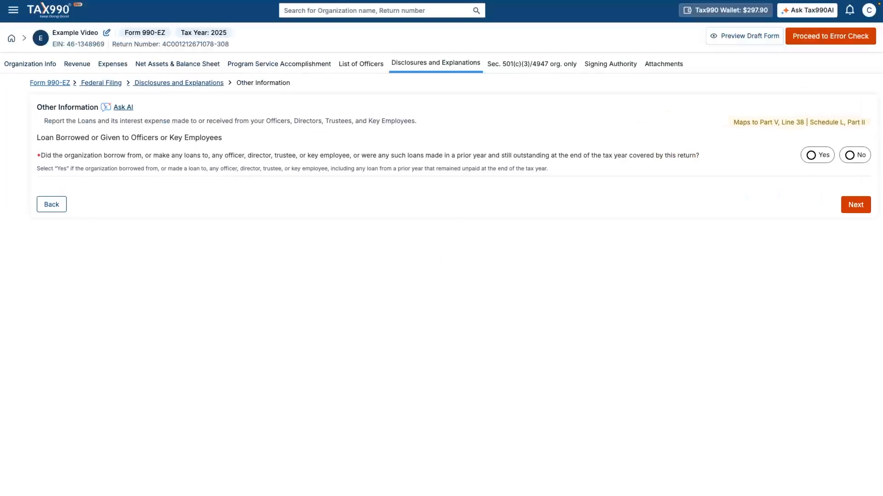
- Answer No to loans with officers and continue to the state copies question
left_click(849, 155)
left_click(856, 205)
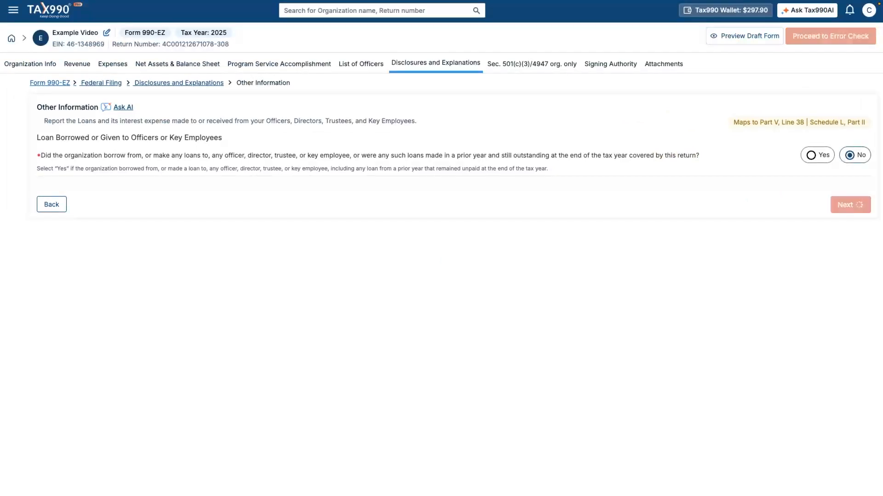
scroll(109, 248, "down", 5)
- Add South Carolina to the states receiving a copy of the return
scroll(109, 245, "down", 4)
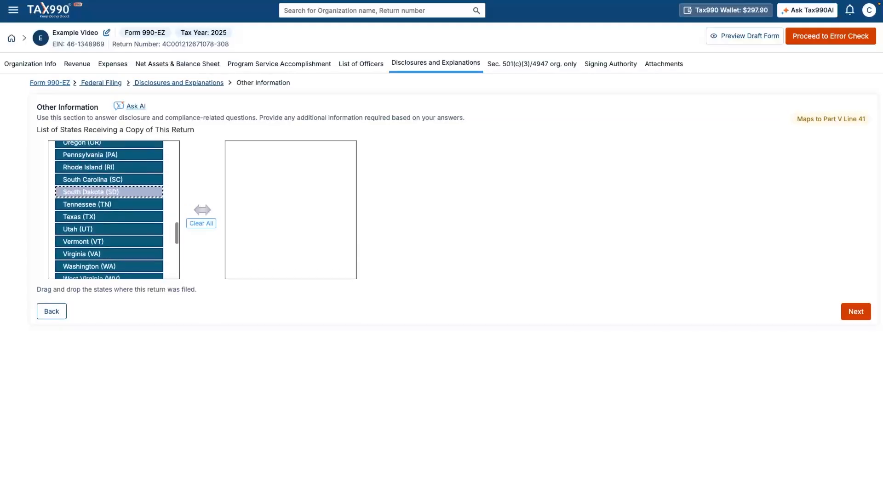
left_click_drag(109, 180, 286, 155)
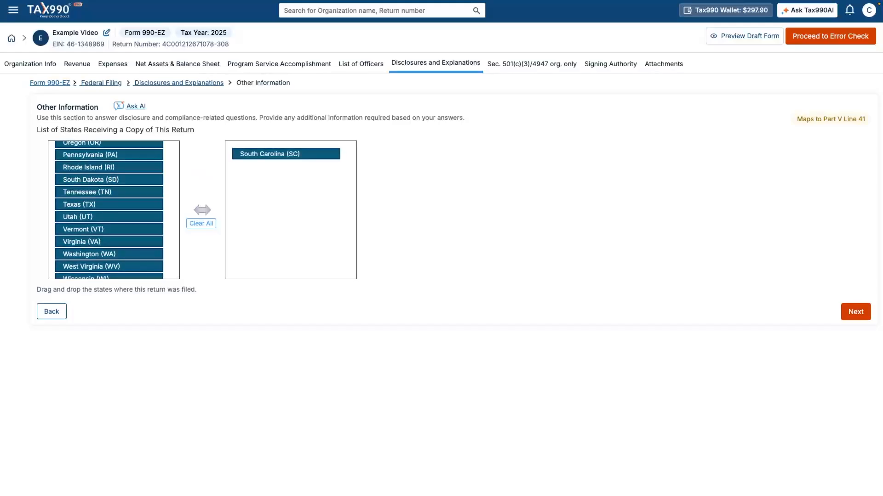
left_click(855, 312)
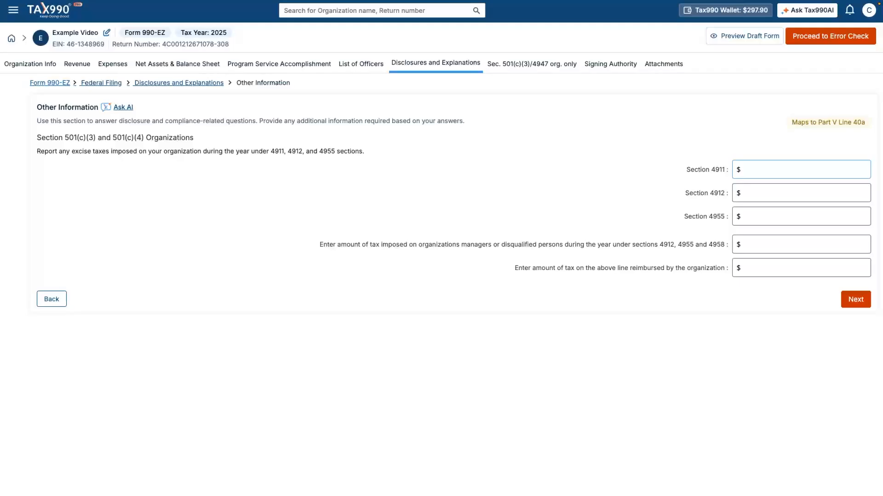
- Enter 0 for each of the four excise tax amounts and submit
type("0")
key("Tab")
type("0")
key("Tab")
type("0")
key("Tab")
type("0")
key("Tab")
type("0")
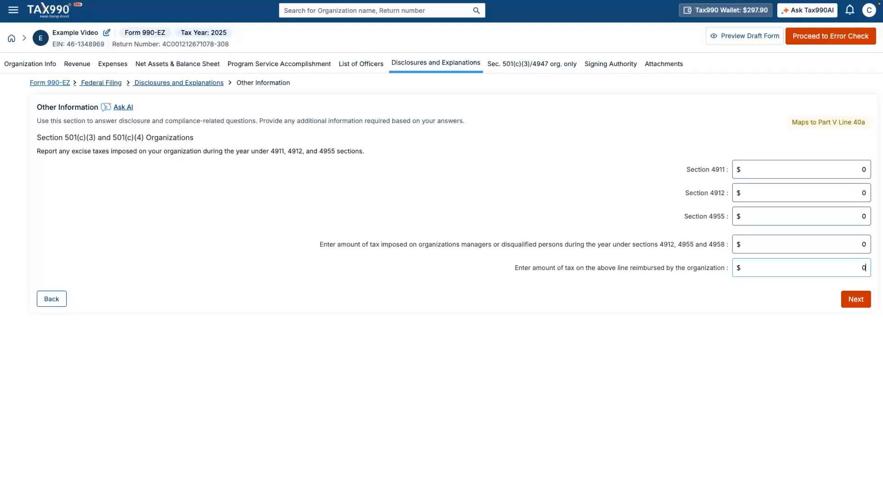
key("Tab")
key("Return")
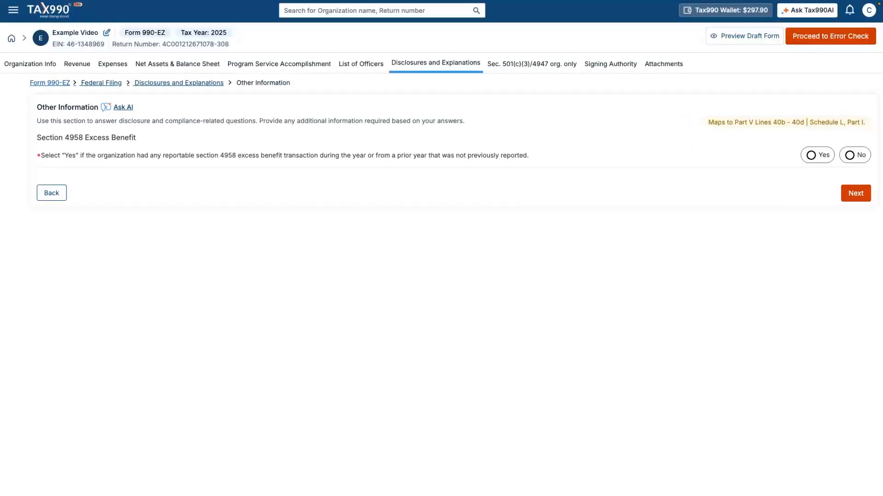
- Answer No to excess benefit transactions and to prohibited tax shelter transactions
left_click(850, 155)
key("Return")
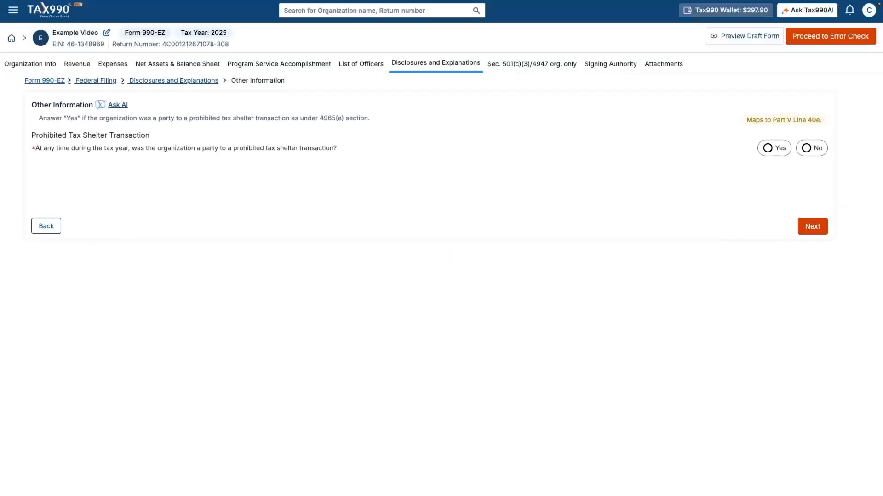
left_click(849, 151)
key("Return")
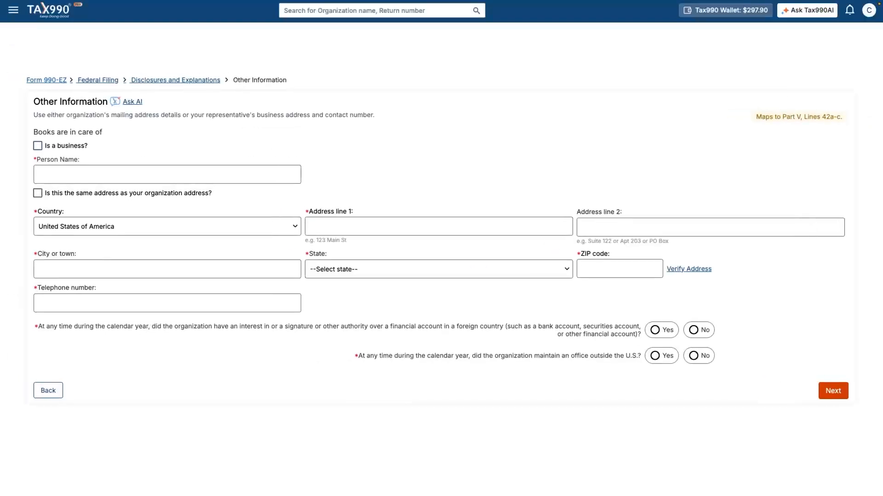
- Mark the books keeper as a business, Financial Corp, and enter its telephone number
left_click(41, 151)
left_click(74, 180)
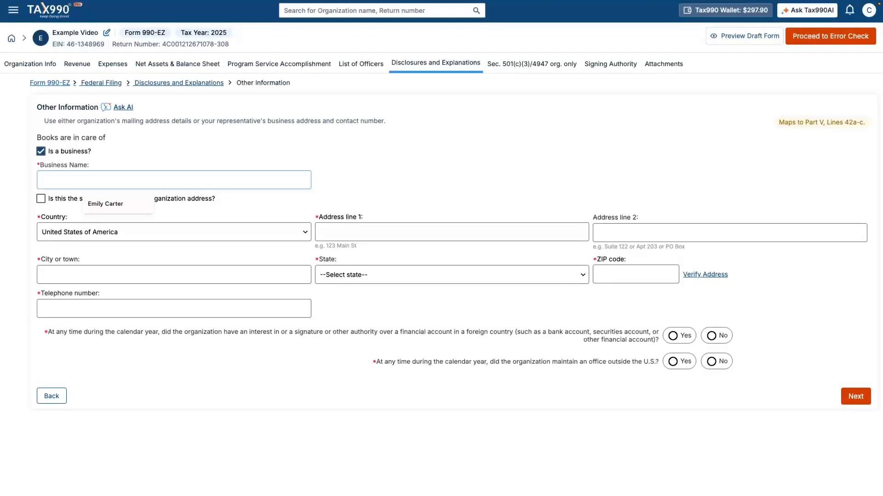
type("Fina")
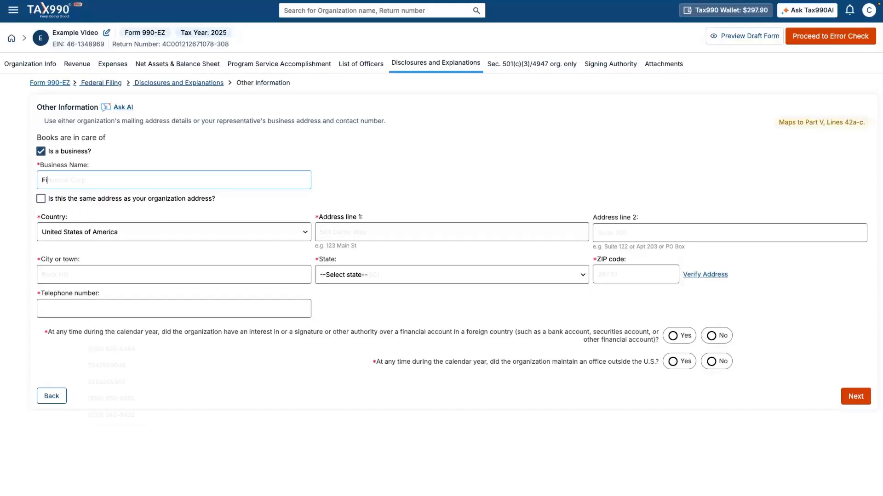
type("5555555")
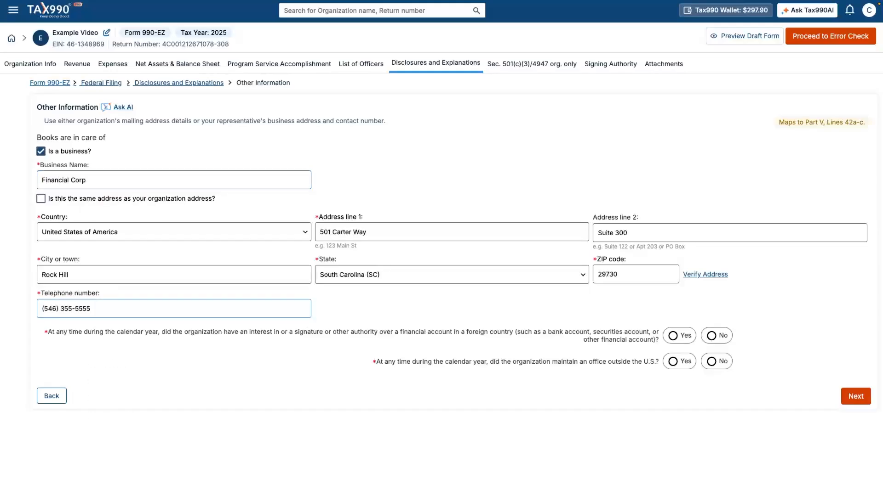
key("Tab")
- Answer No to foreign financial accounts, an office outside the U.S., and indoor tanning payments
left_click(711, 336)
left_click(712, 362)
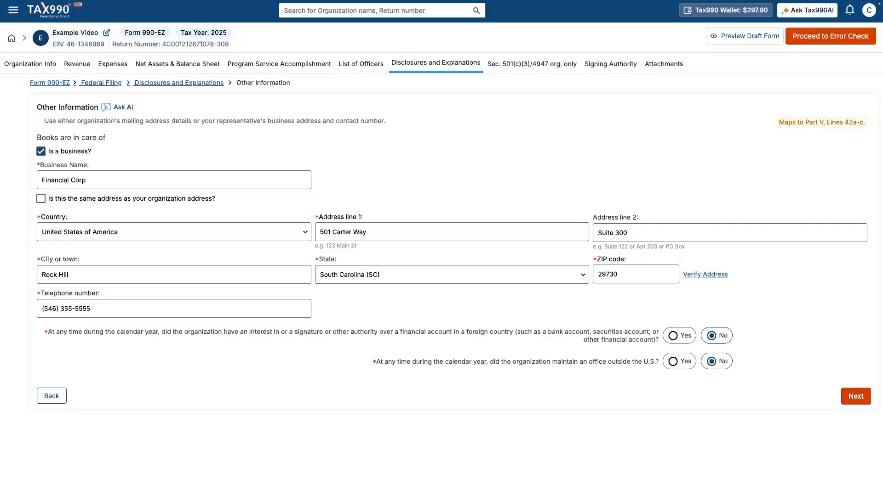
left_click(856, 396)
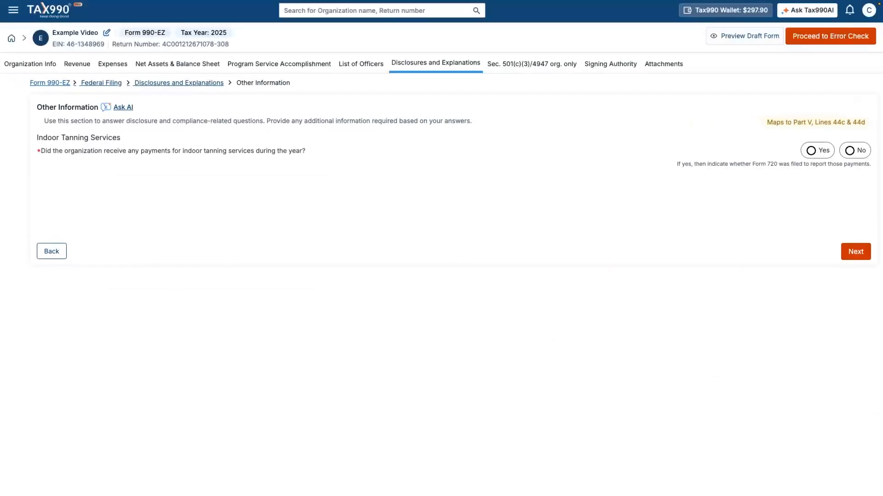
left_click(849, 150)
left_click(855, 252)
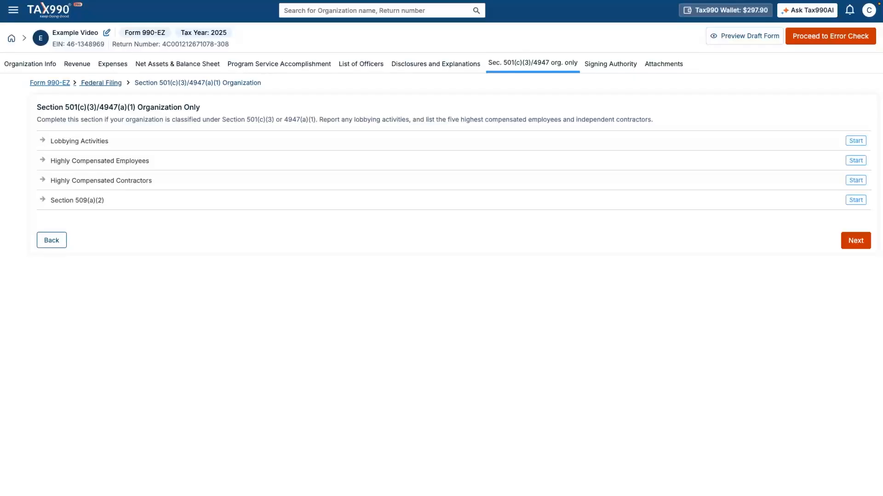
- Answer No to lobbying, employees or contractors over $100,000, and Section 509(a)(2) prior-year contributors
left_click(785, 144)
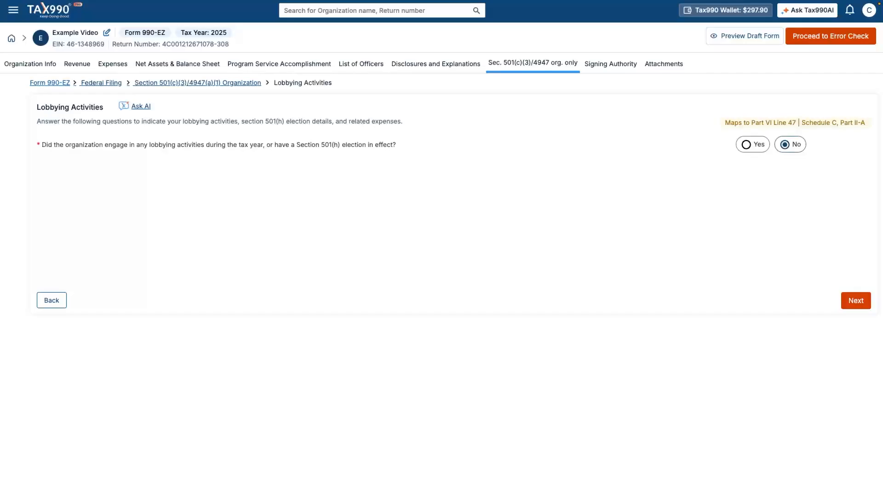
left_click(856, 301)
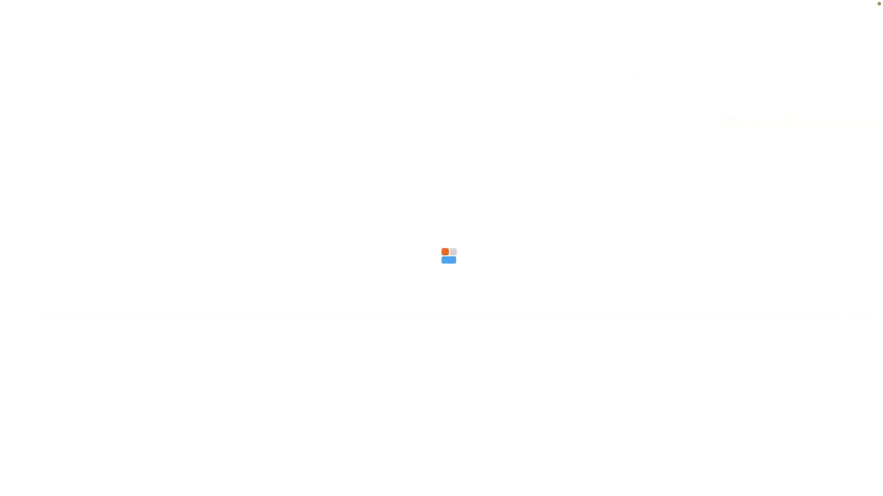
left_click(503, 152)
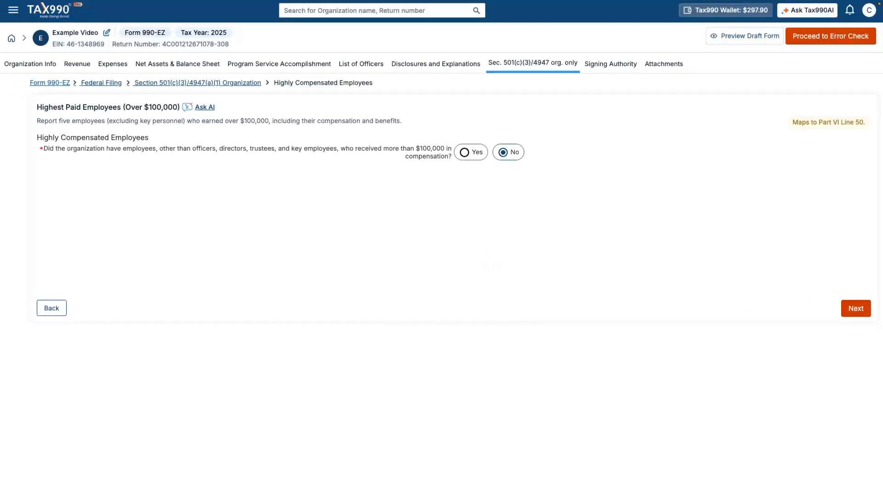
left_click(855, 309)
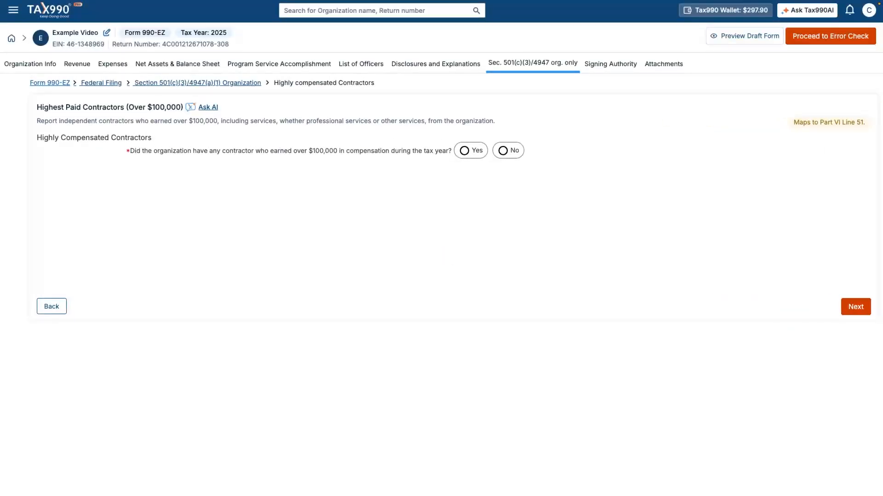
left_click(503, 151)
left_click(855, 307)
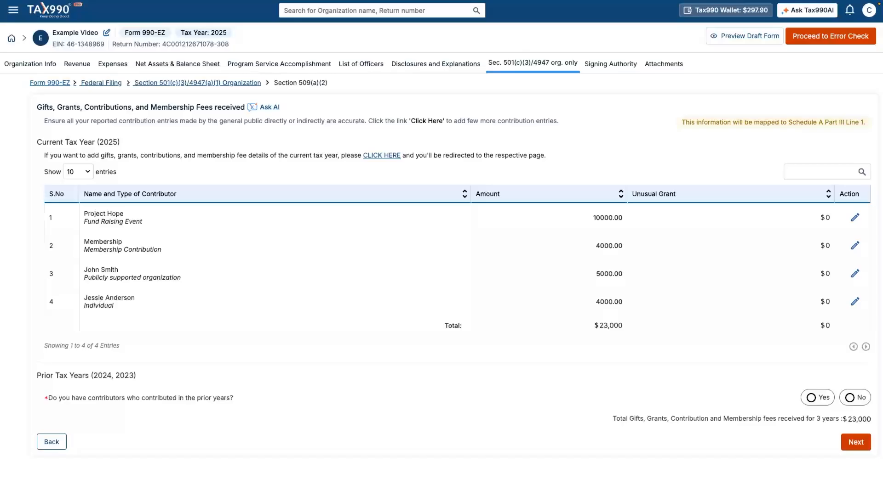
left_click(850, 398)
left_click(856, 442)
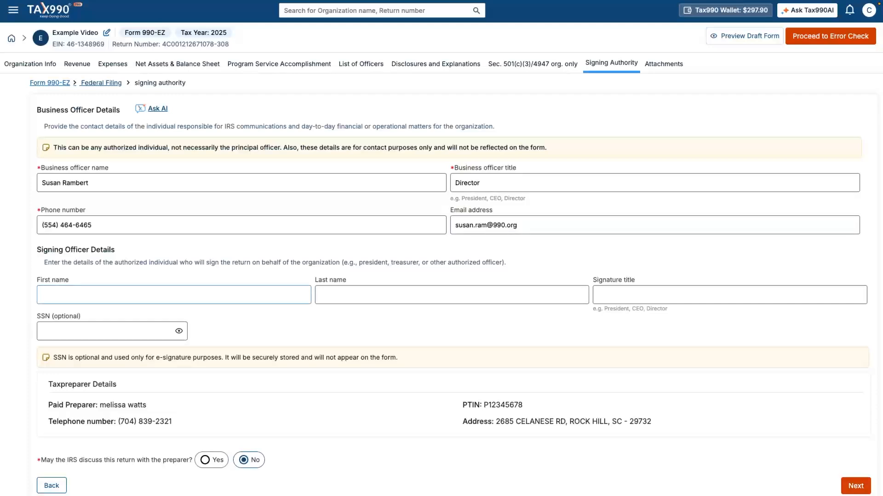
- Enter the signing officer's first and last name with signature title President, then save
key("Tab")
key("Tab")
type("President")
key("Tab")
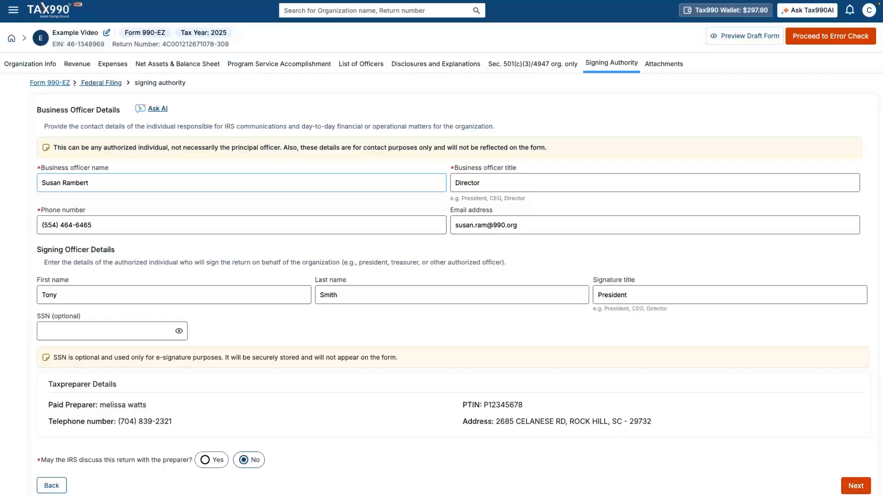
left_click(855, 486)
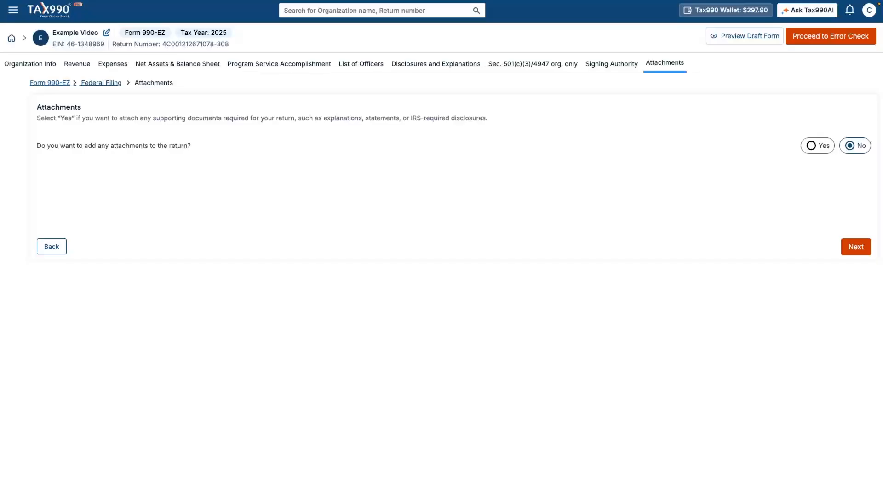
- Keep 'No' for adding attachments and continue to the Return Summary
left_click(855, 247)
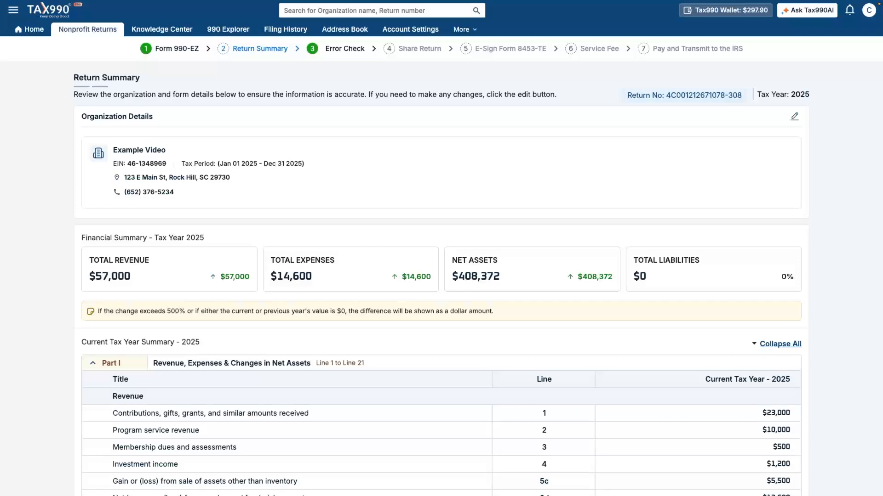
- Review the Return Summary figures and proceed to Error Check
scroll(442, 276, "down", 8)
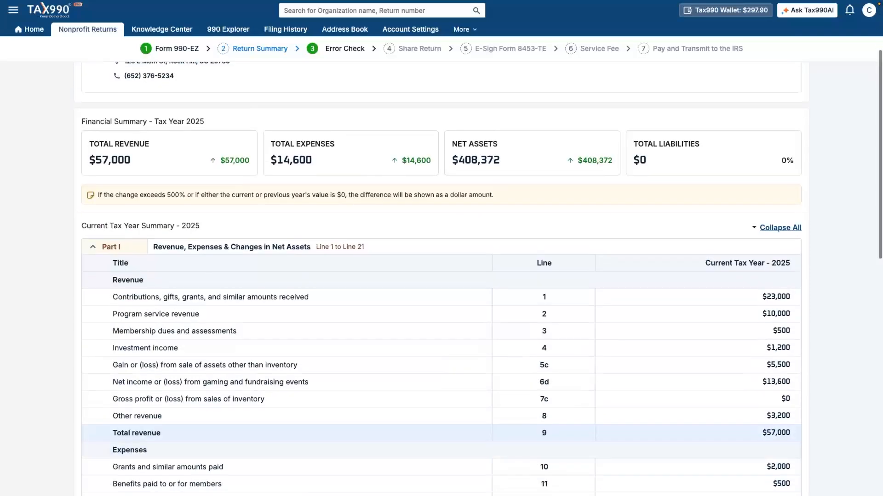
scroll(442, 276, "down", 7)
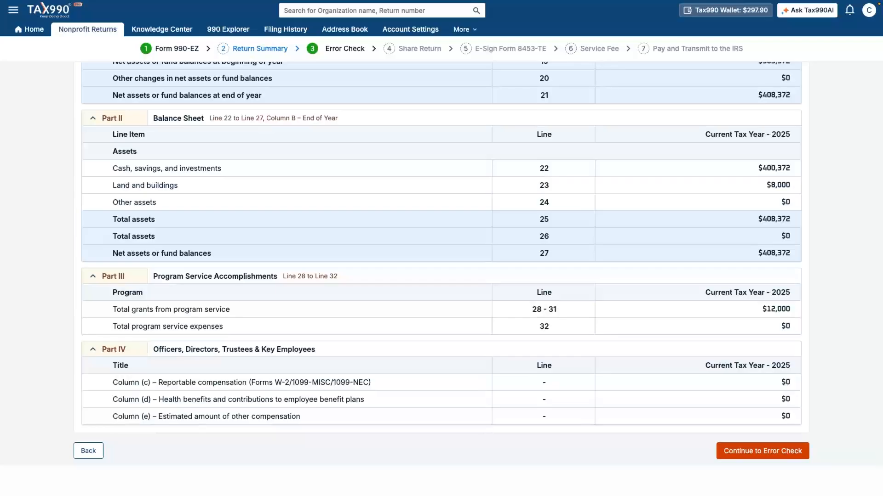
left_click(763, 451)
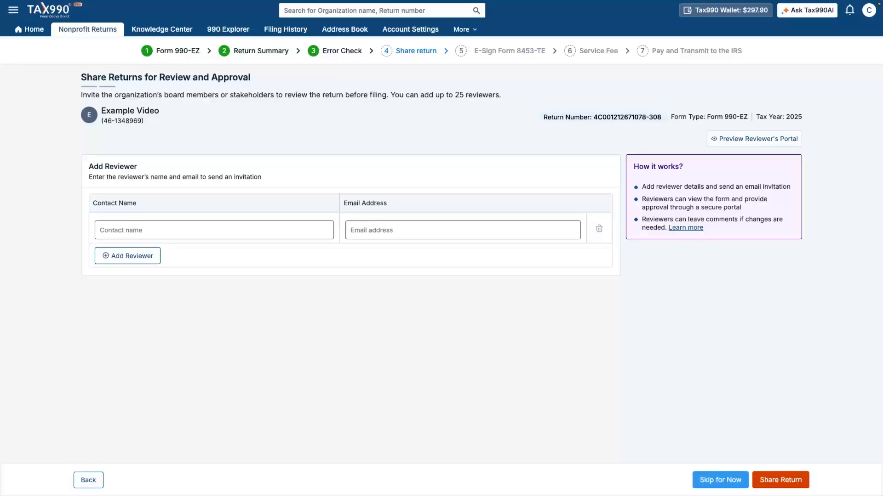
- Skip reviewer sharing, enter the originator's e-mail, and adopt the typed e-signature on Form 8453-TE
left_click(720, 480)
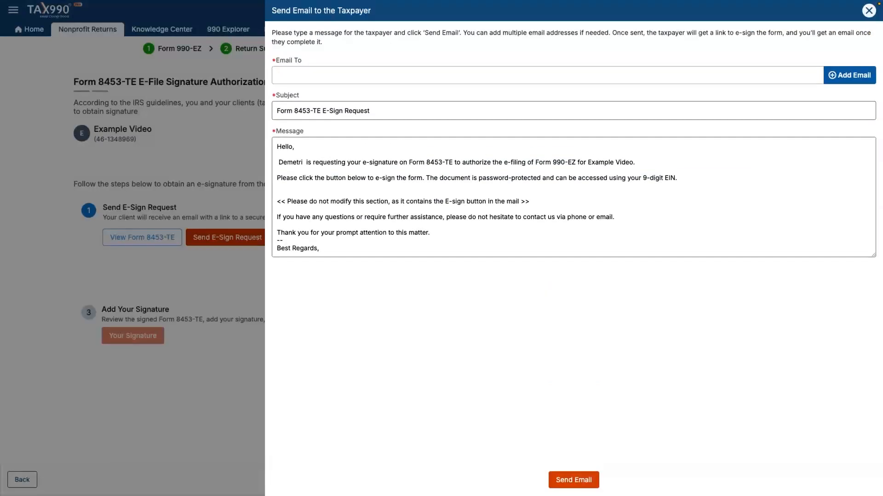
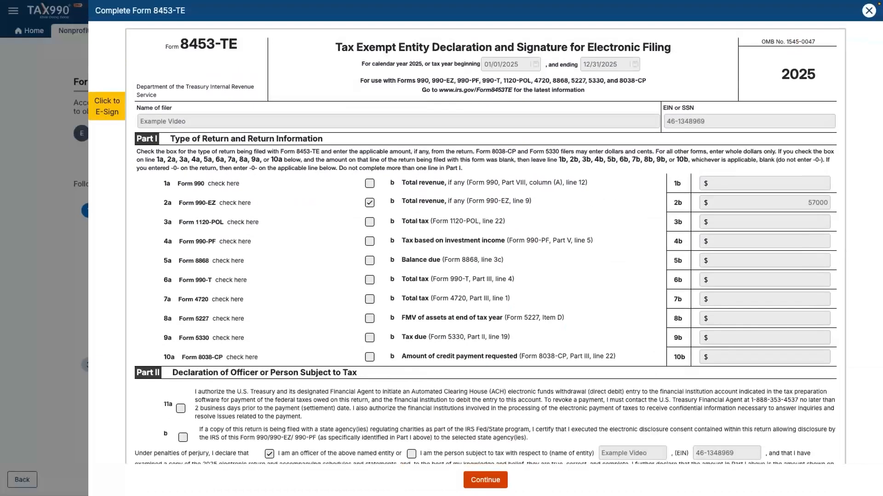
left_click(107, 106)
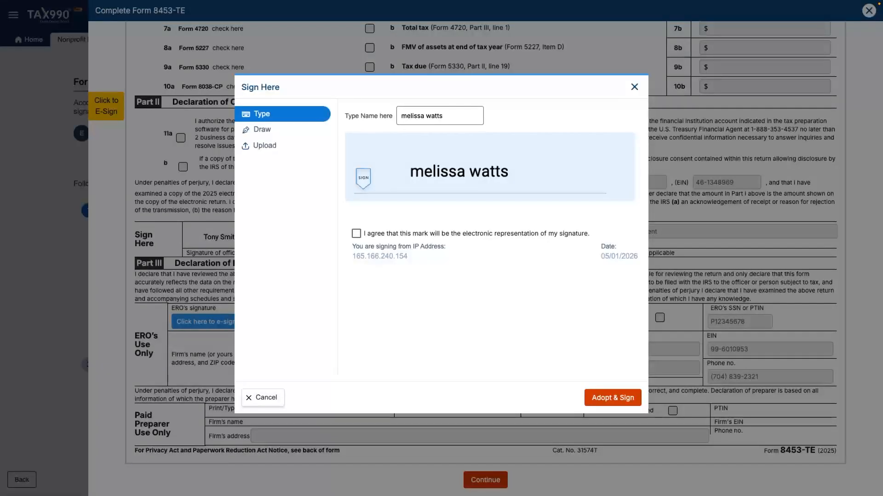
left_click(356, 233)
left_click(613, 398)
left_click(486, 480)
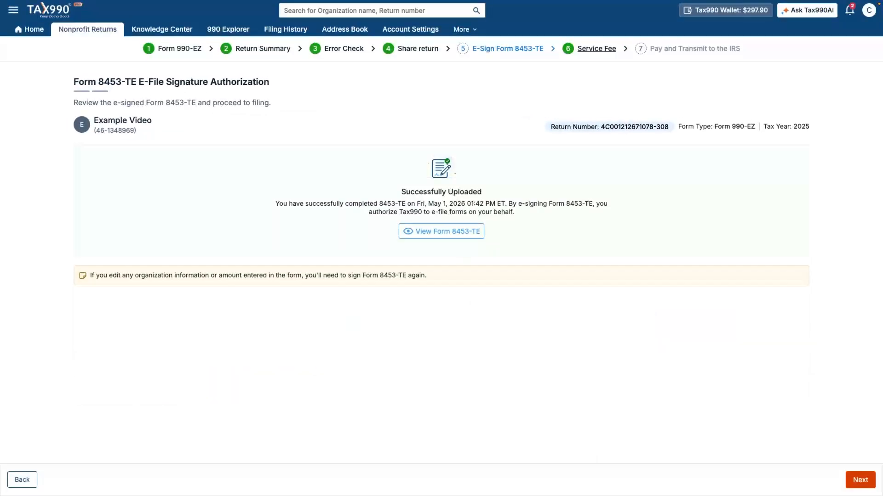
- Accept the $89.90 service fee paid from wallet cash and confirm transmission of Form 990-EZ
left_click(860, 480)
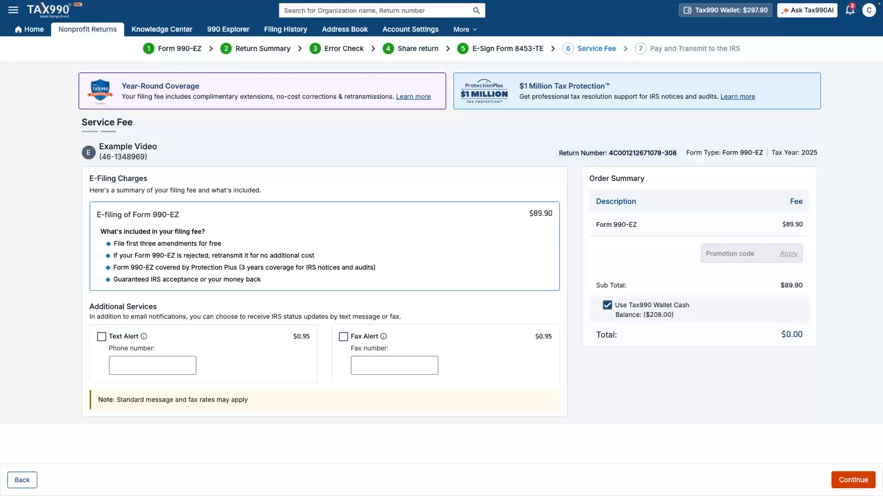
left_click(847, 481)
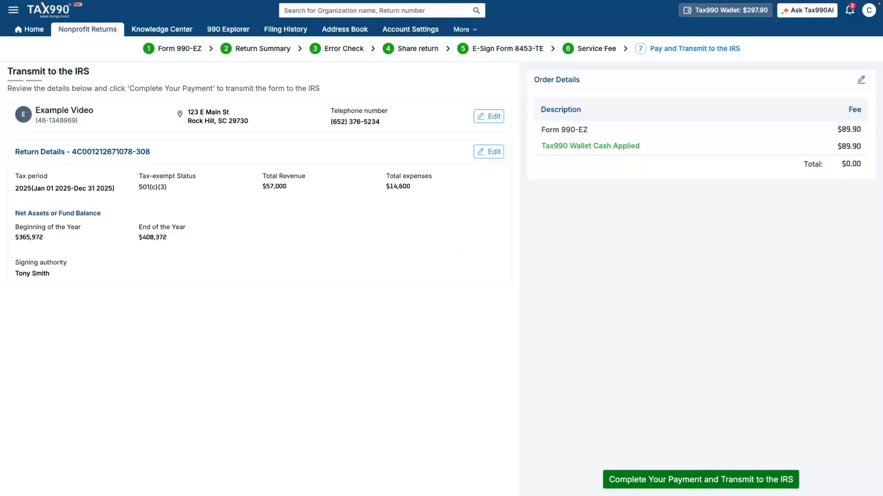
left_click(700, 480)
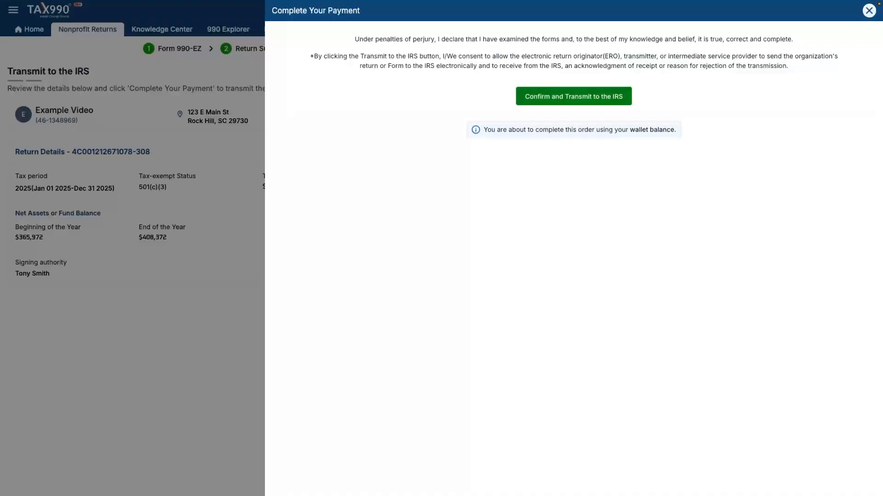
left_click(574, 96)
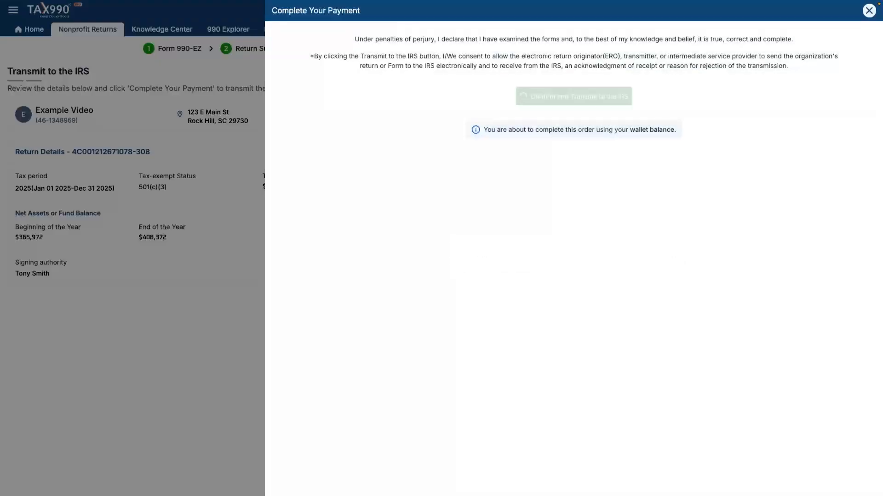